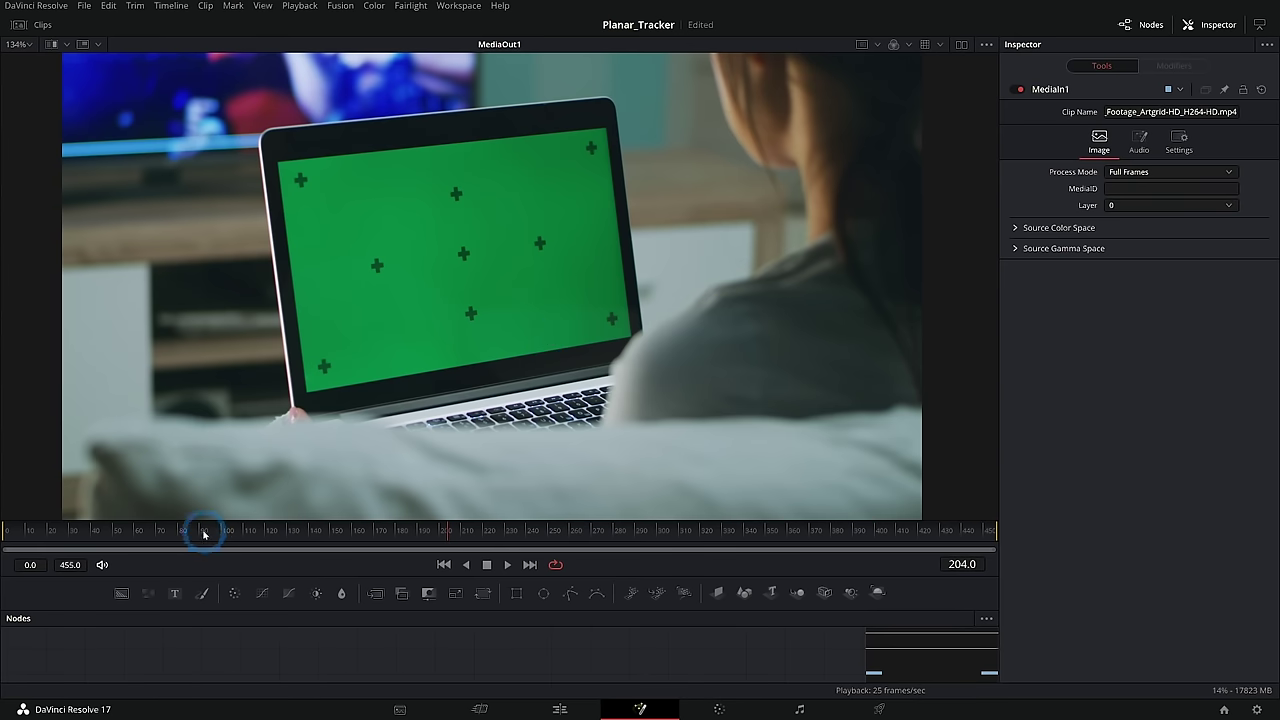
Step: Play the green-screen laptop clip from the first frame and stop on frame 311
left_click(10, 548)
left_click(507, 564)
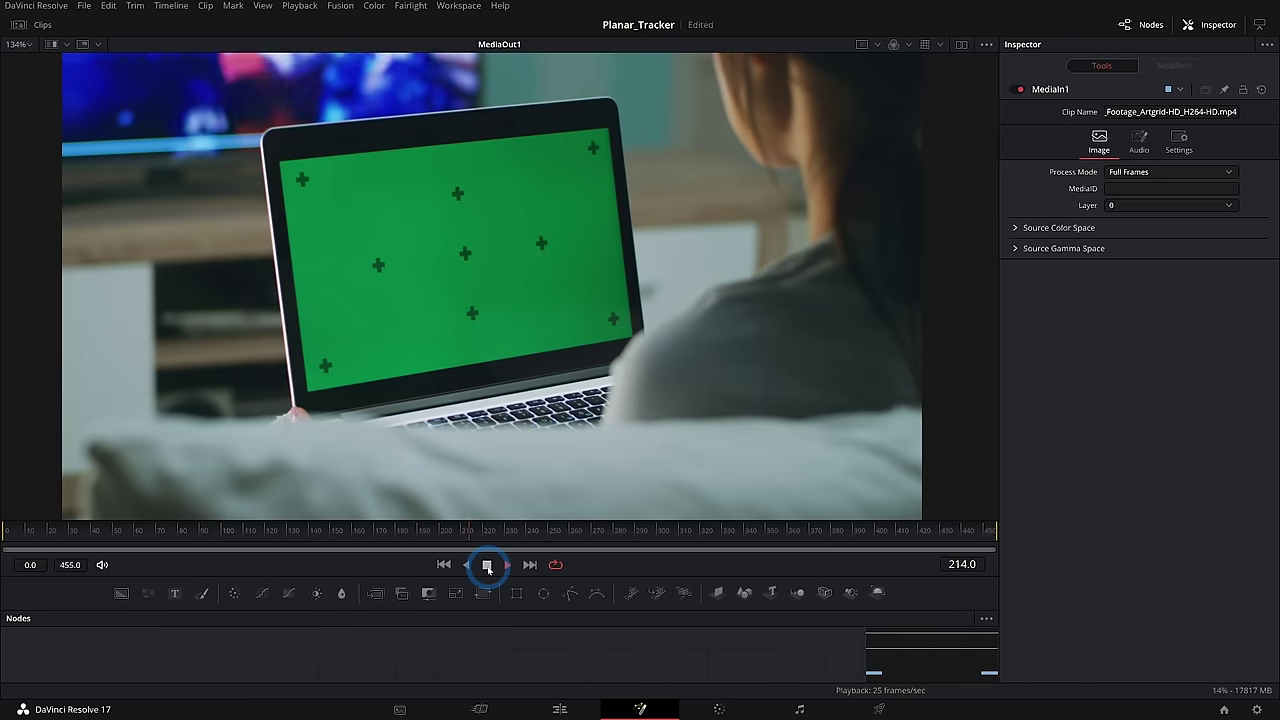
left_click(487, 565)
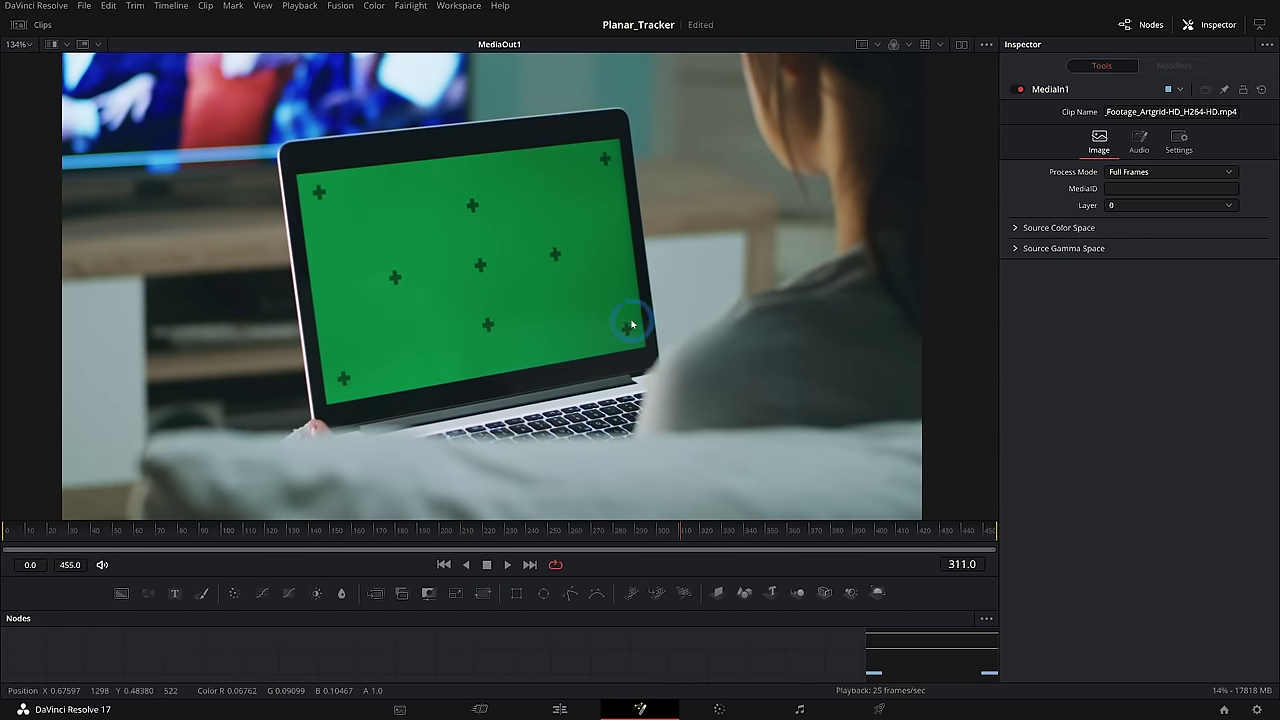
left_click(307, 196)
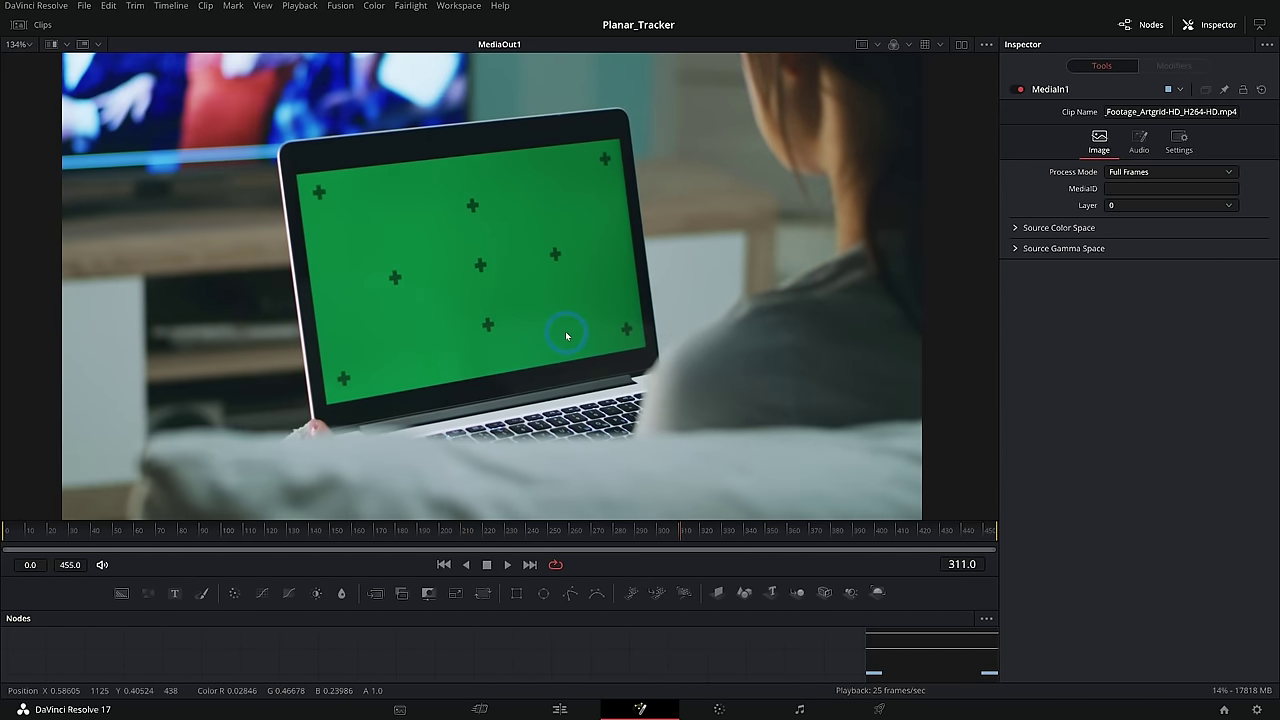
left_click(622, 569)
Step: Enlarge the Nodes panel and add a Planar Tracker after MediaIn1 via the 'pla' tool search
left_click_drag(618, 571, 618, 440)
left_click(328, 638)
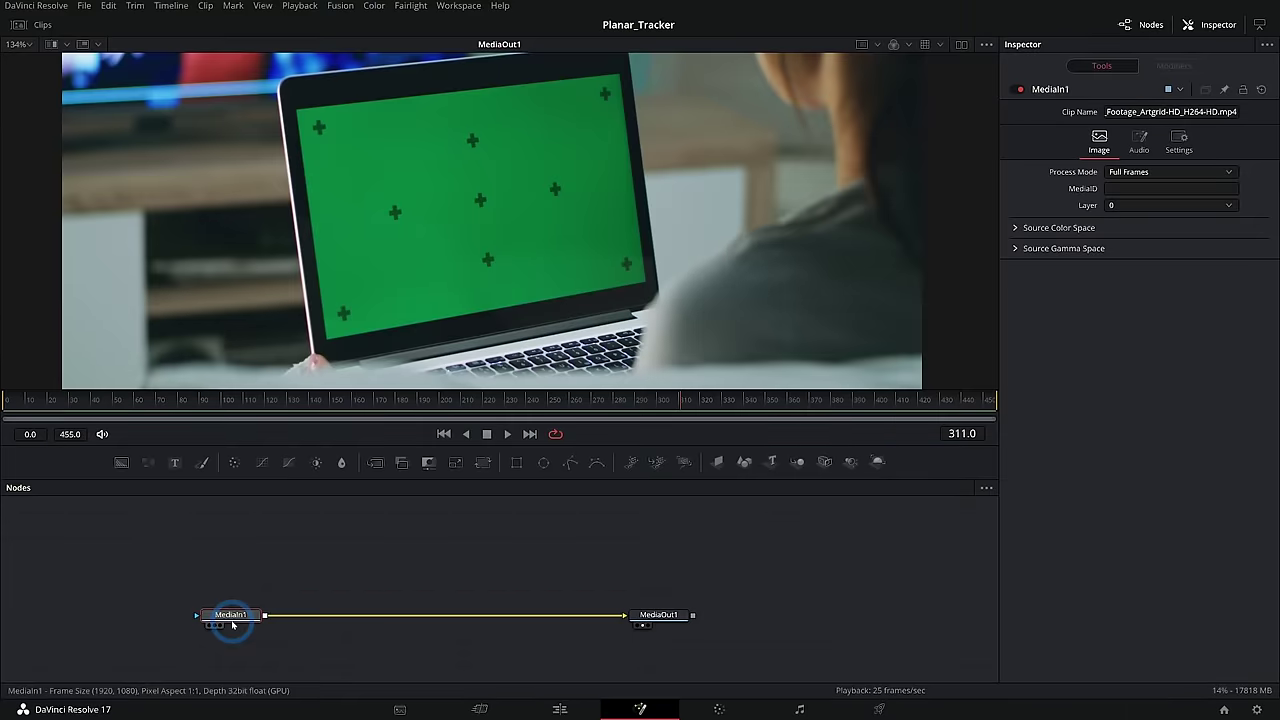
key("shift+space")
type("pla")
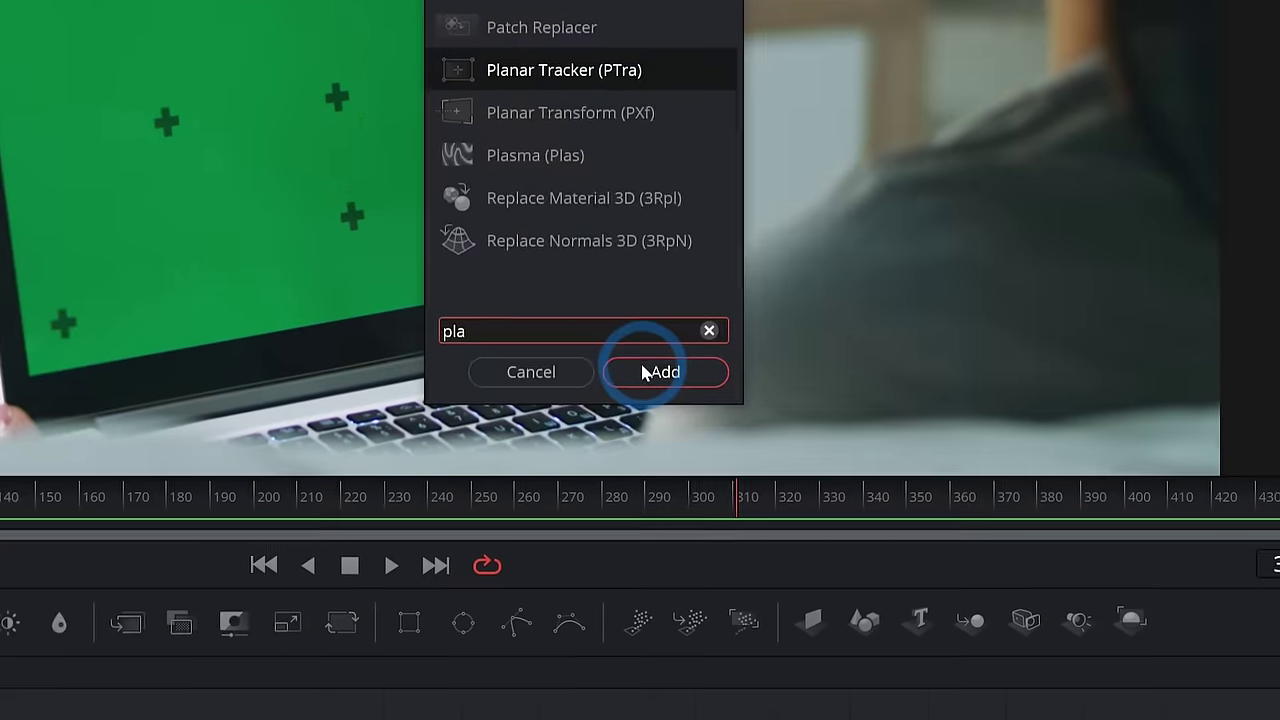
left_click(802, 632)
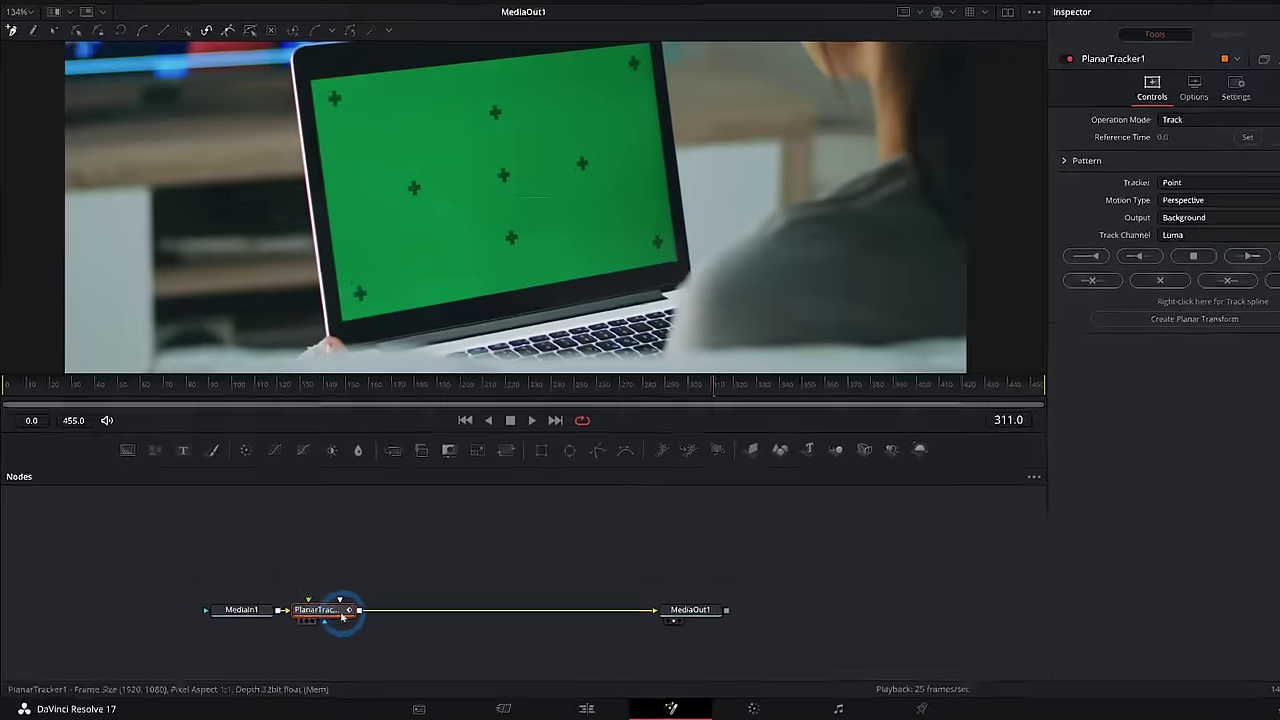
Step: Draw a closed four-point shape on the green screen's bottom-left, bottom-right, top-right and top-left corners
scroll(521, 228, "up", 2)
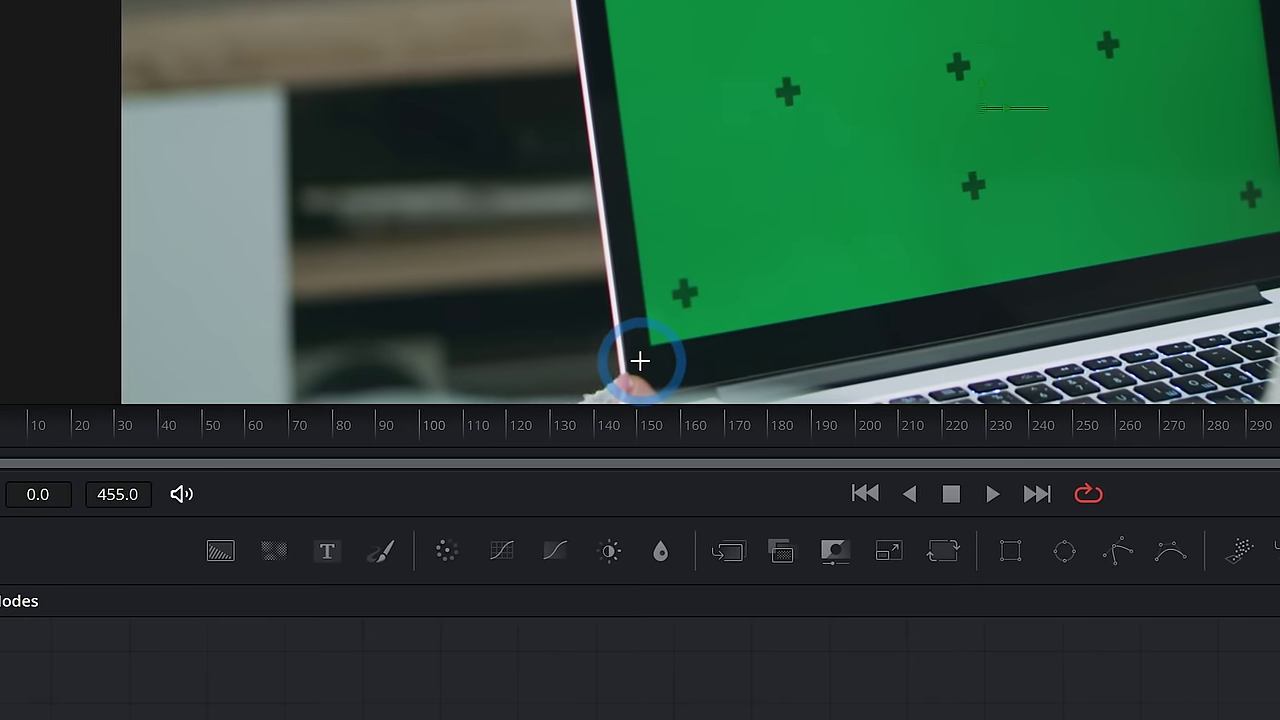
left_click(663, 462)
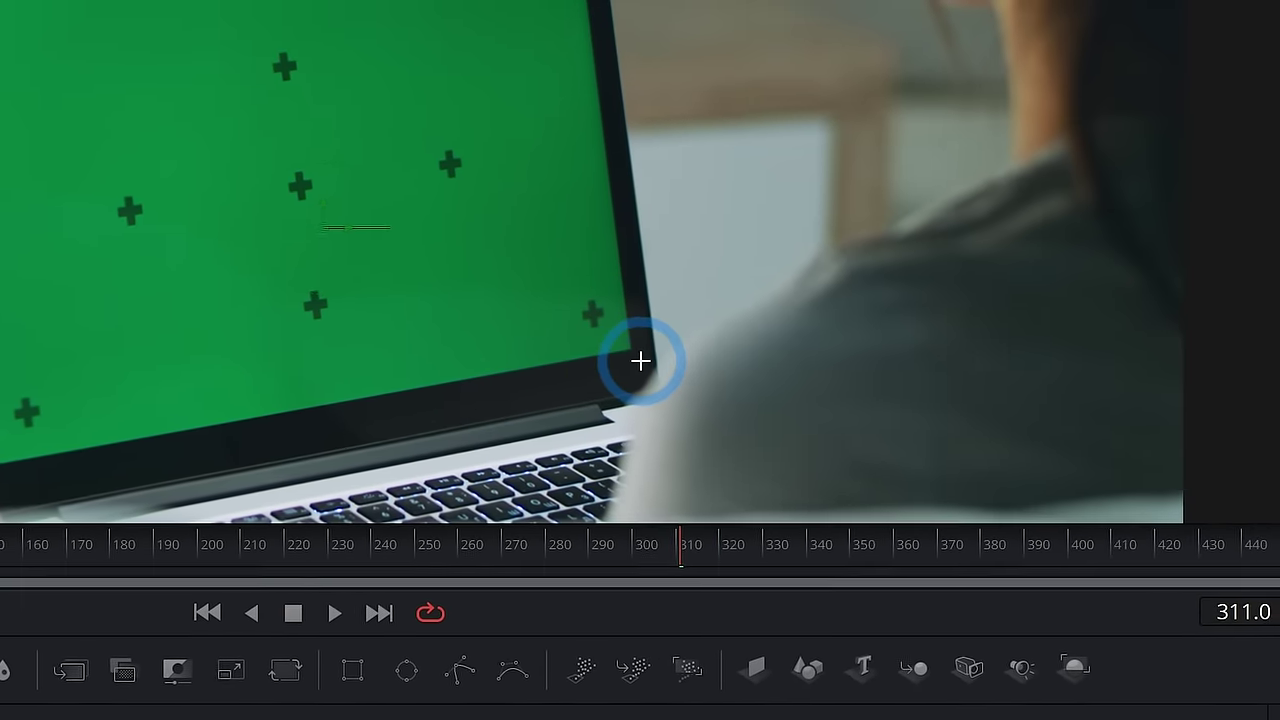
left_click(887, 290)
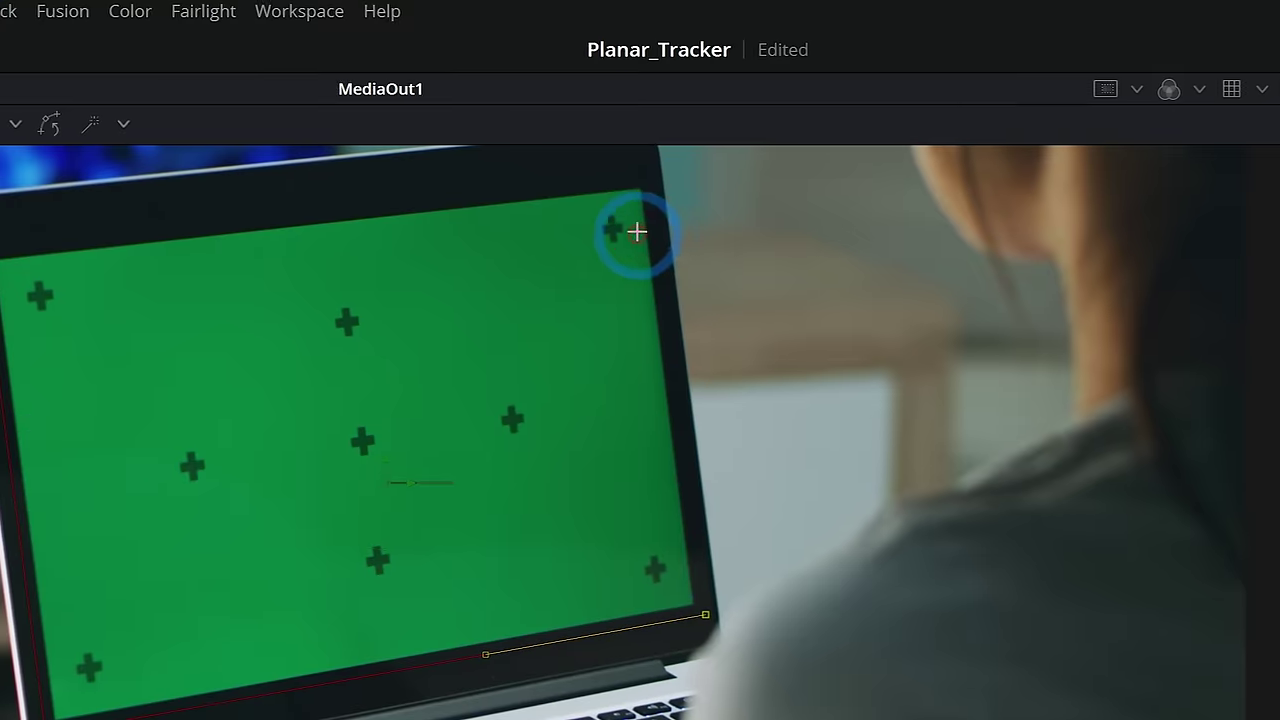
left_click(641, 172)
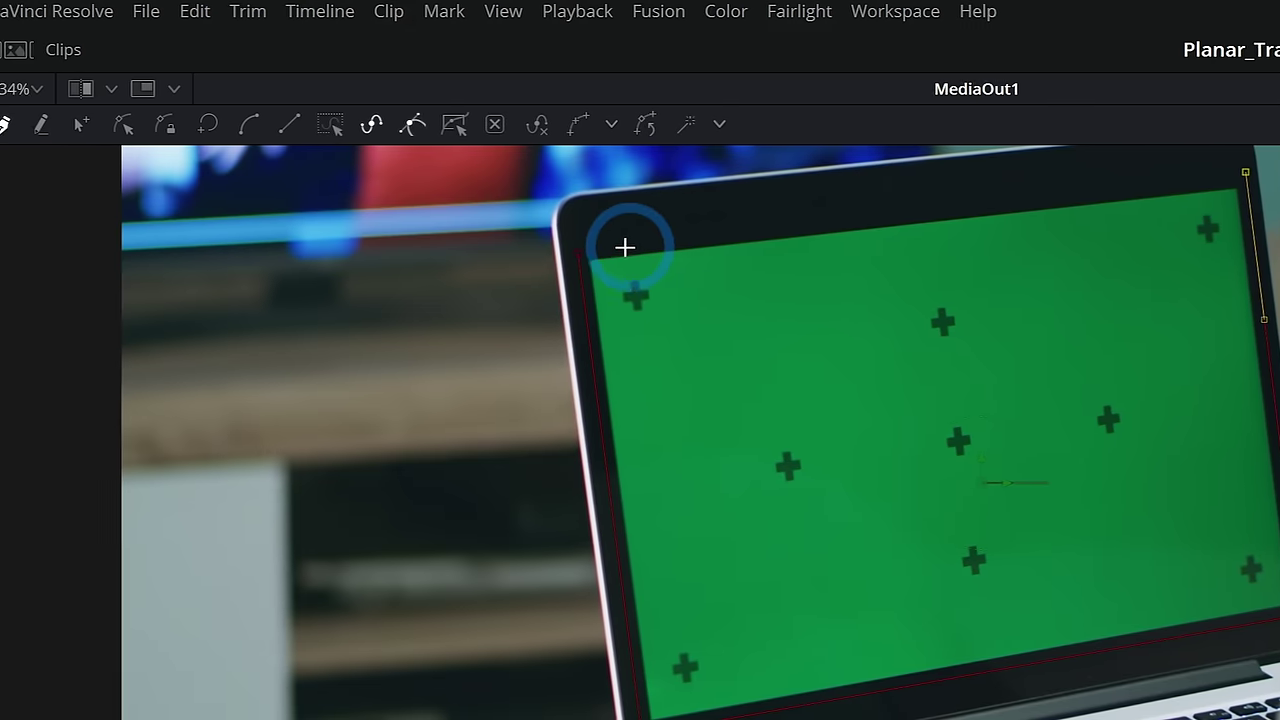
left_click(575, 248)
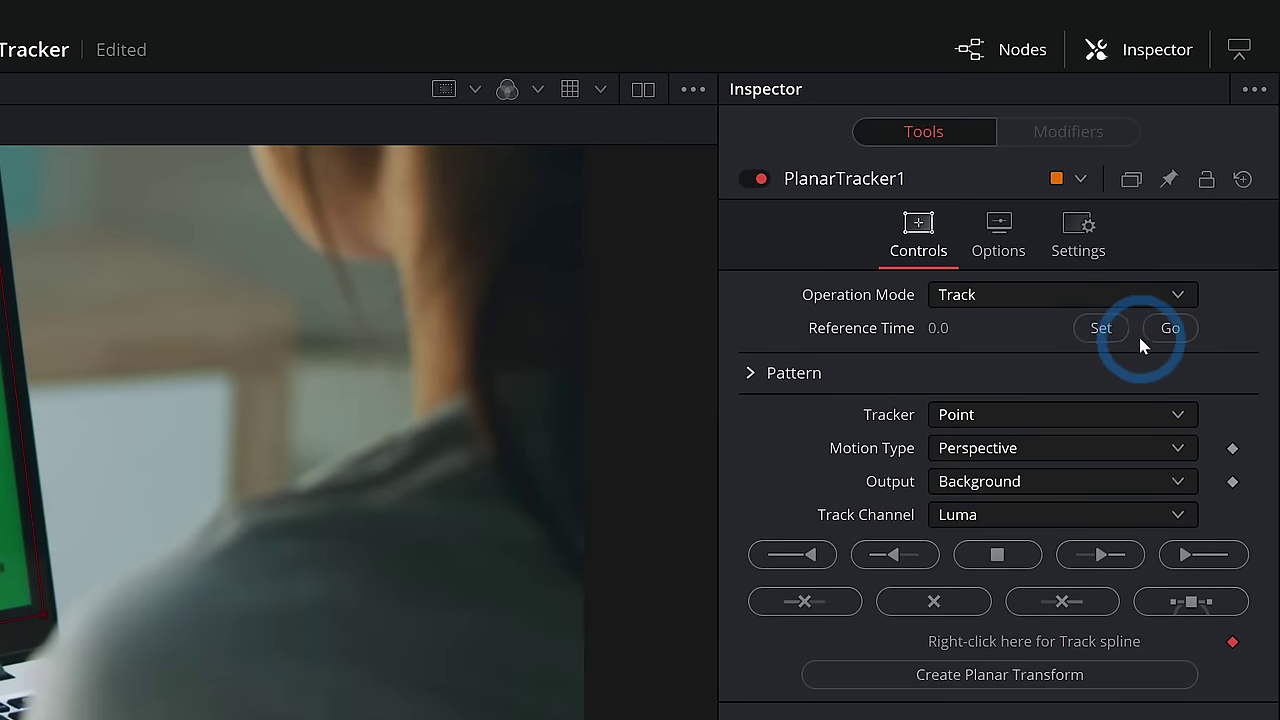
Step: Set frame 311 as the tracker's reference time and keep Perspective as the motion type
left_click(1101, 328)
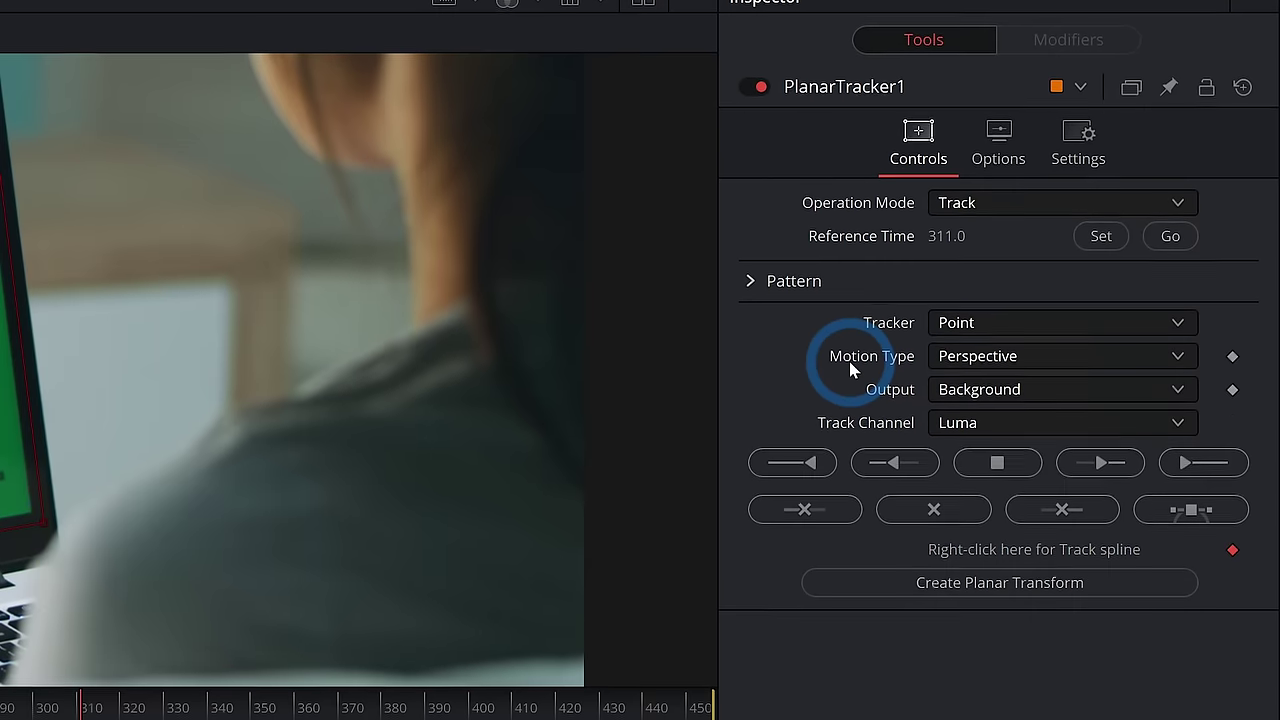
left_click(979, 363)
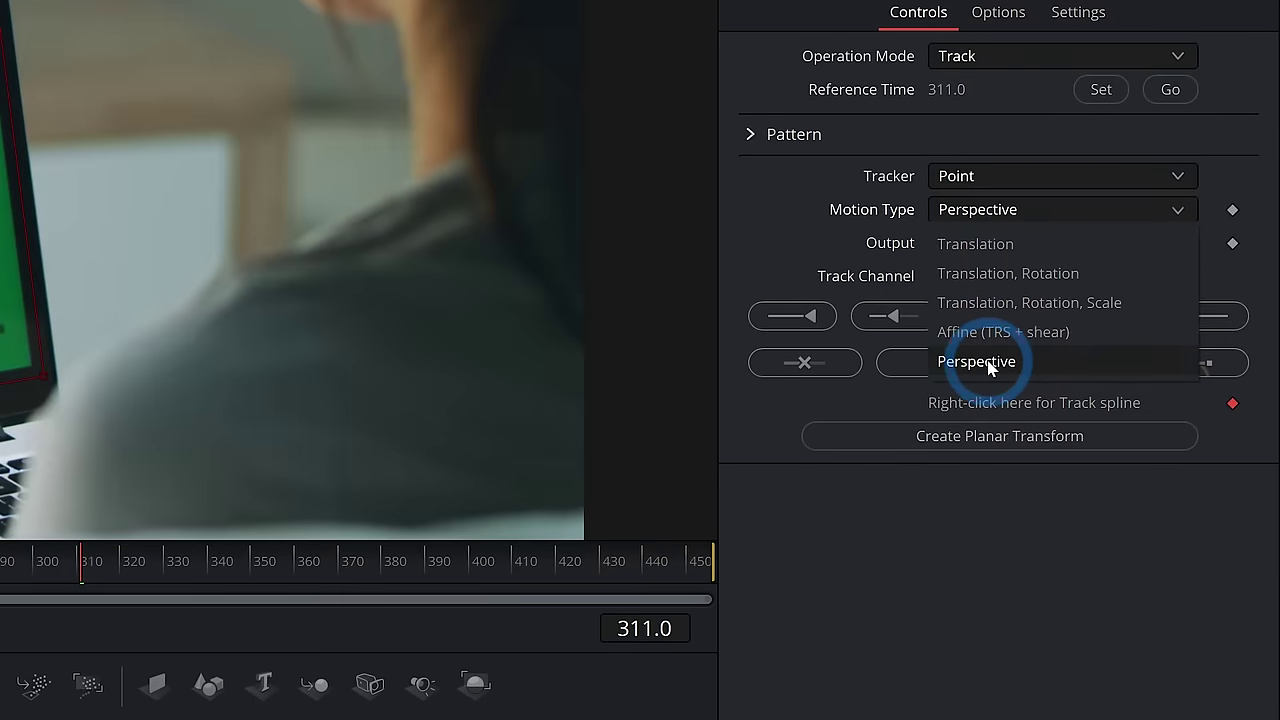
left_click(985, 510)
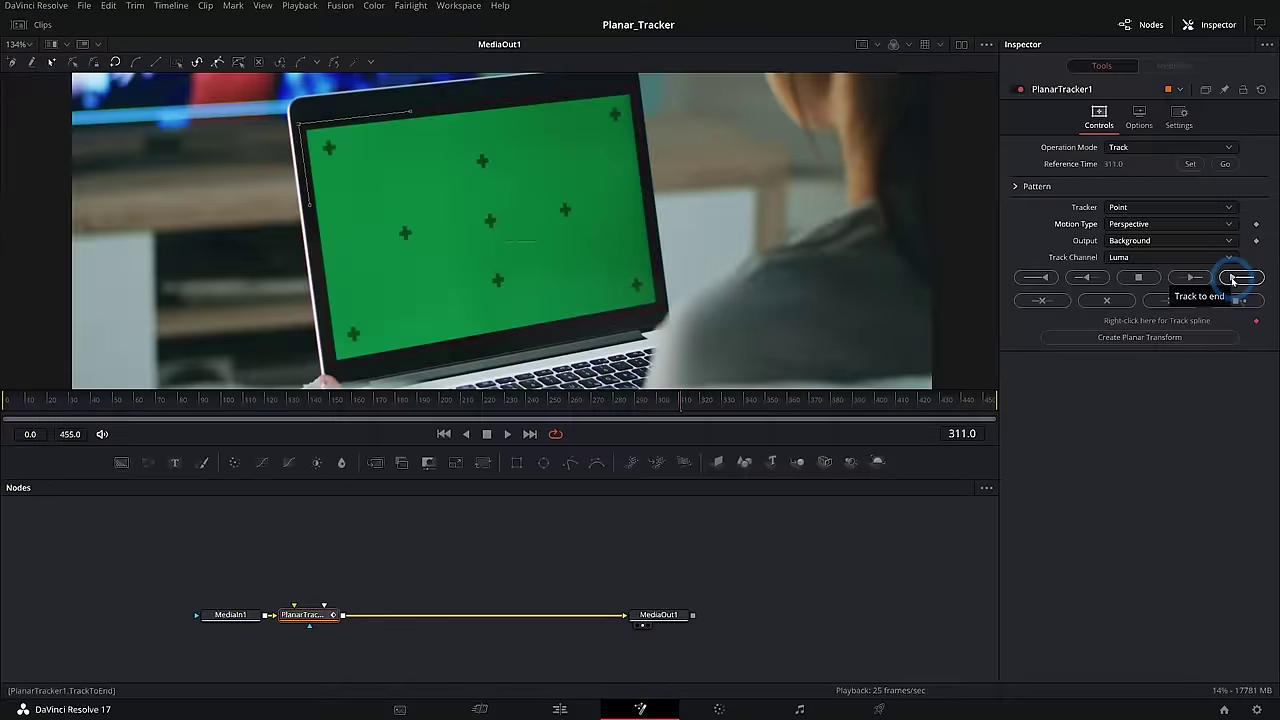
Step: Track the screen forward to the clip's end, return to frame 311, then track back to the start
left_click(1235, 278)
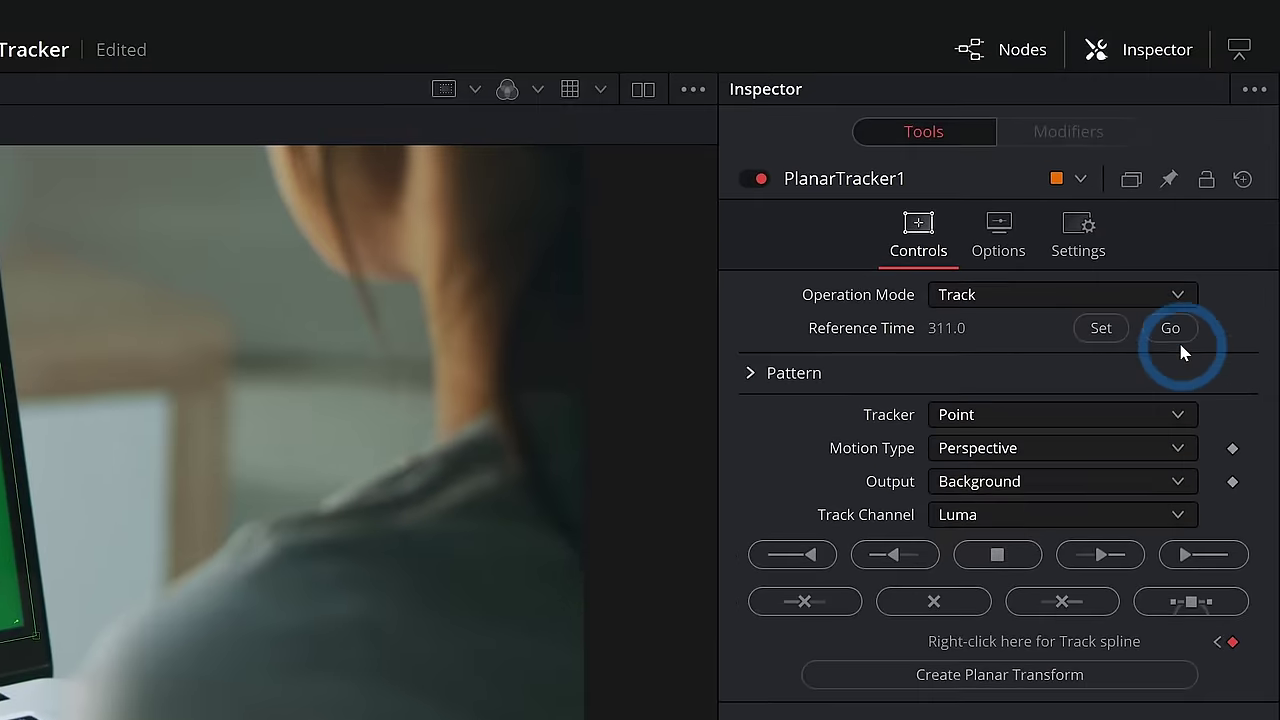
left_click(1227, 166)
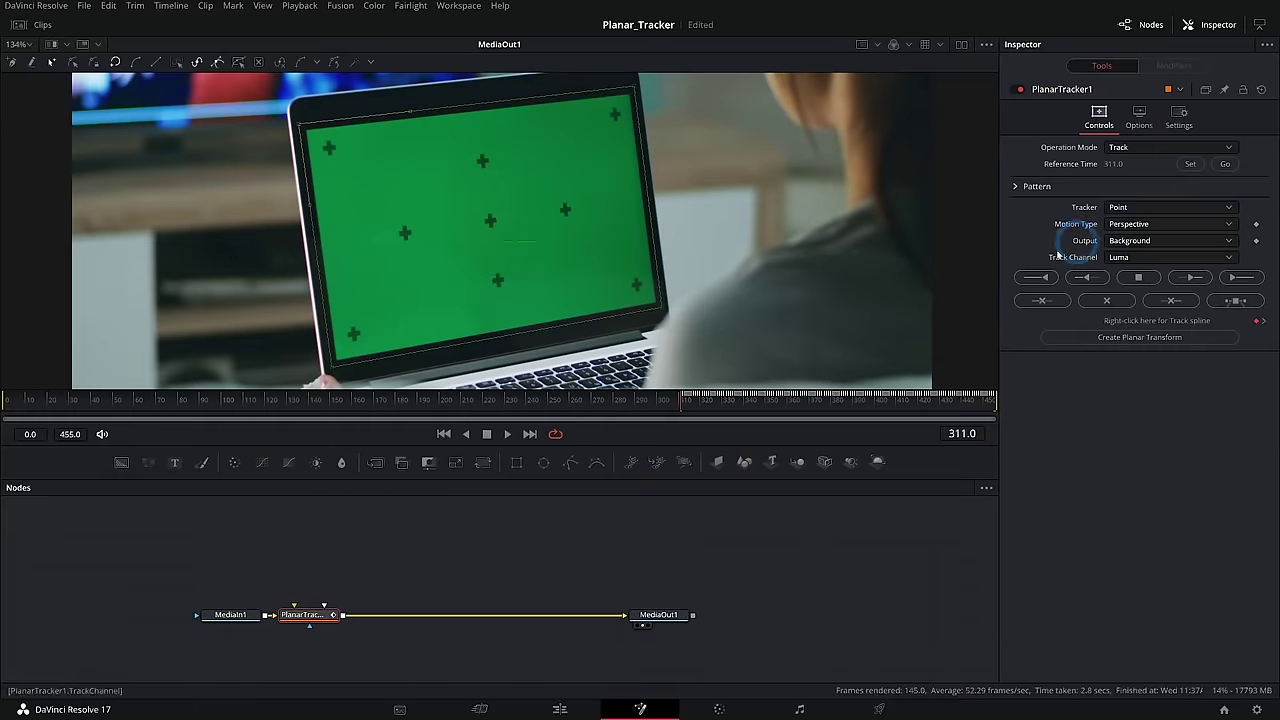
left_click(665, 420)
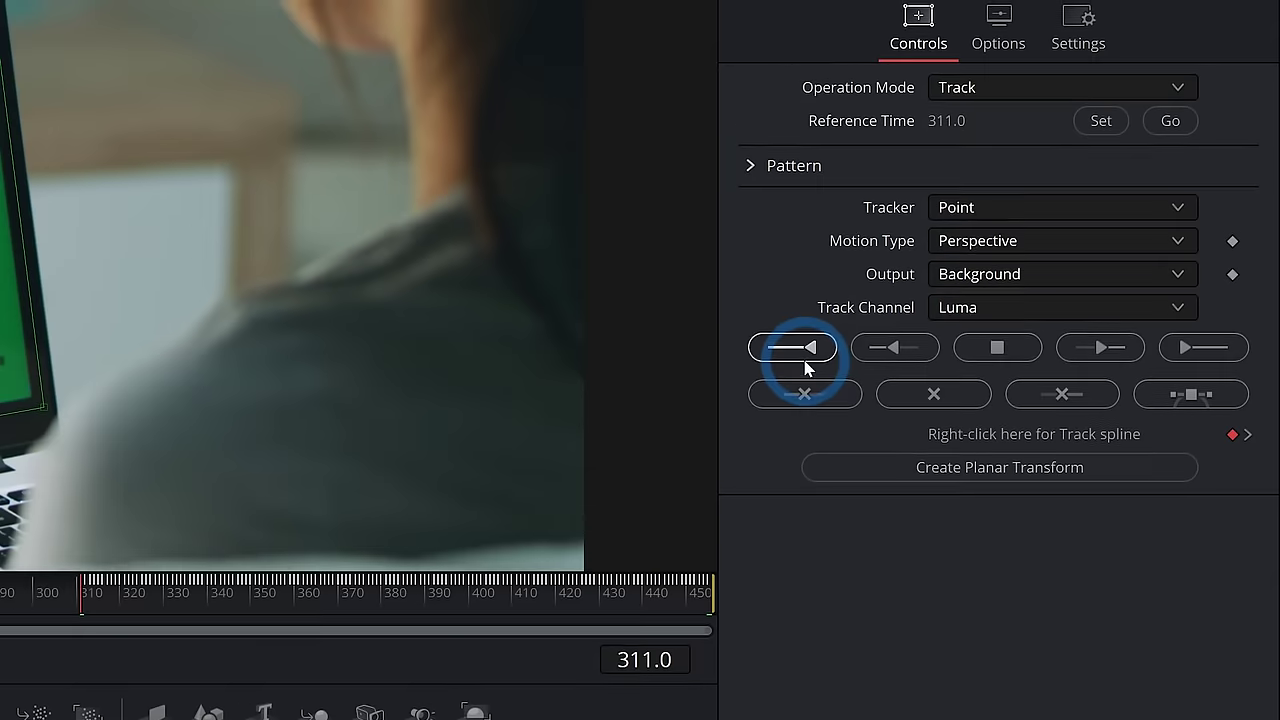
left_click(1040, 280)
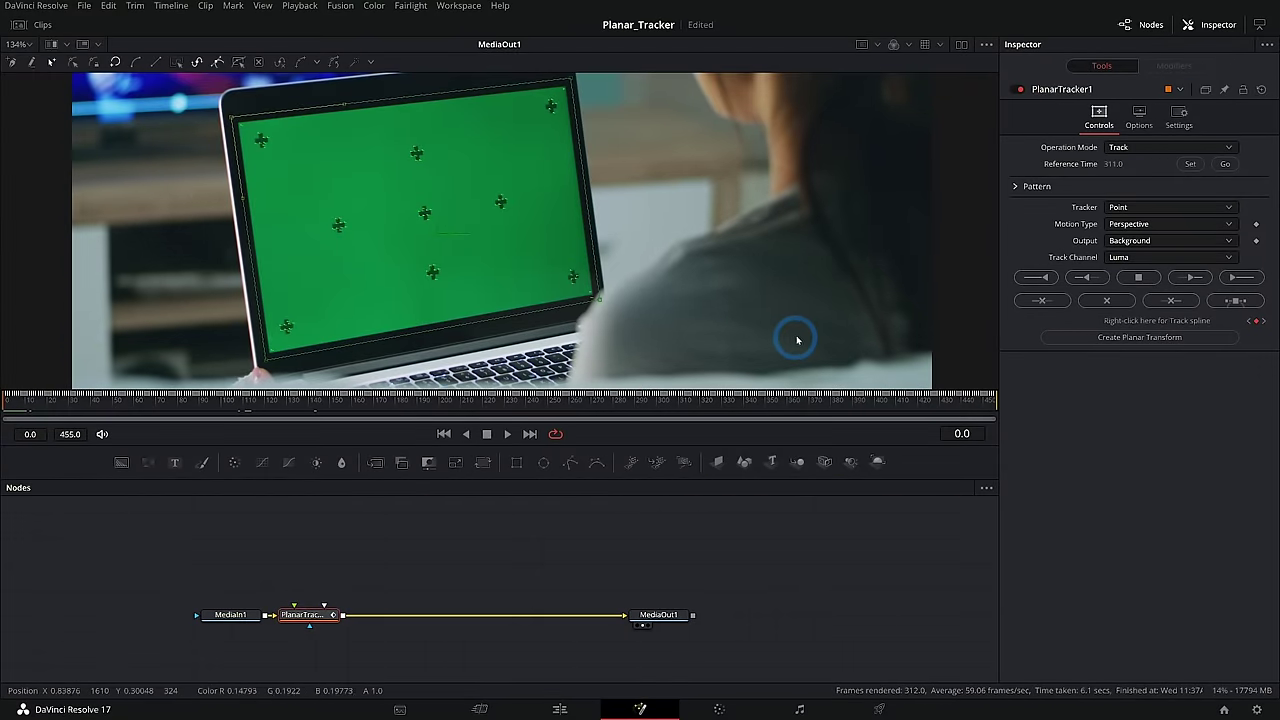
Step: Scrub the playhead to frame 144 to confirm the shape still fits the screen corners
left_click_drag(317, 400, 370, 406)
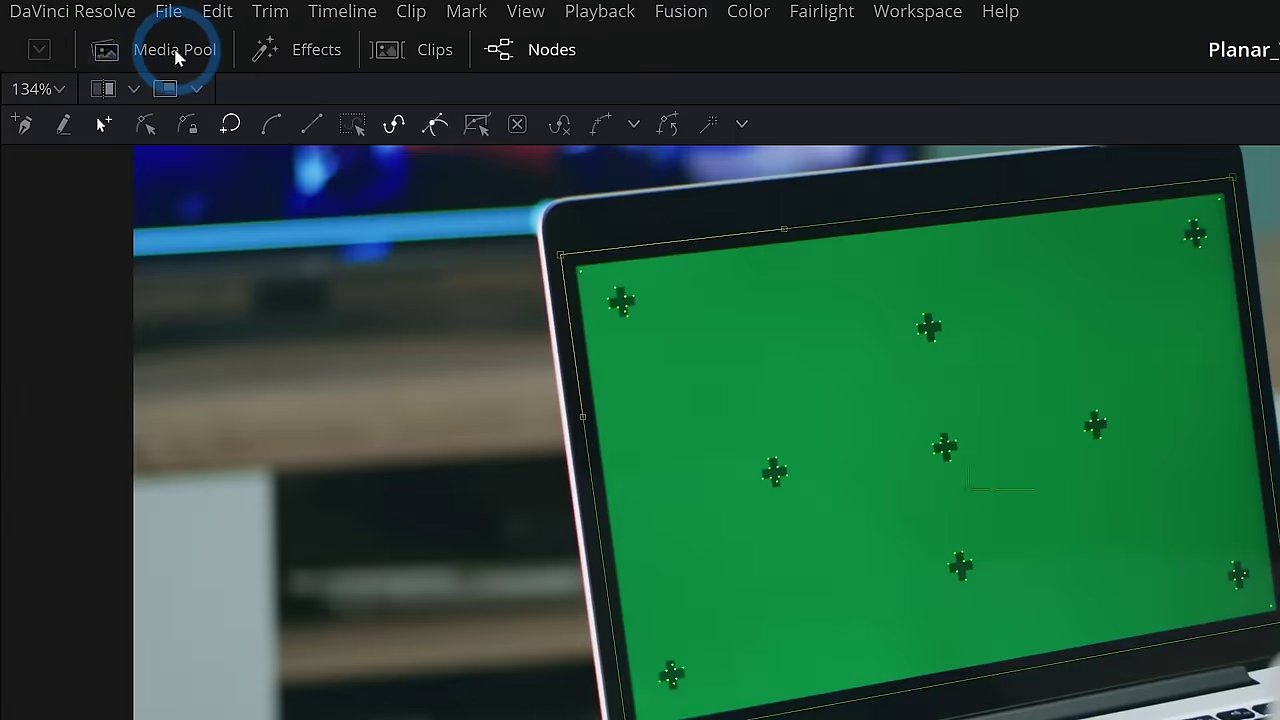
Step: Drag Cat_Scared from the Media Pool into the node graph as MediaIn2, view it, then reselect PlanarTracker1
left_click(85, 24)
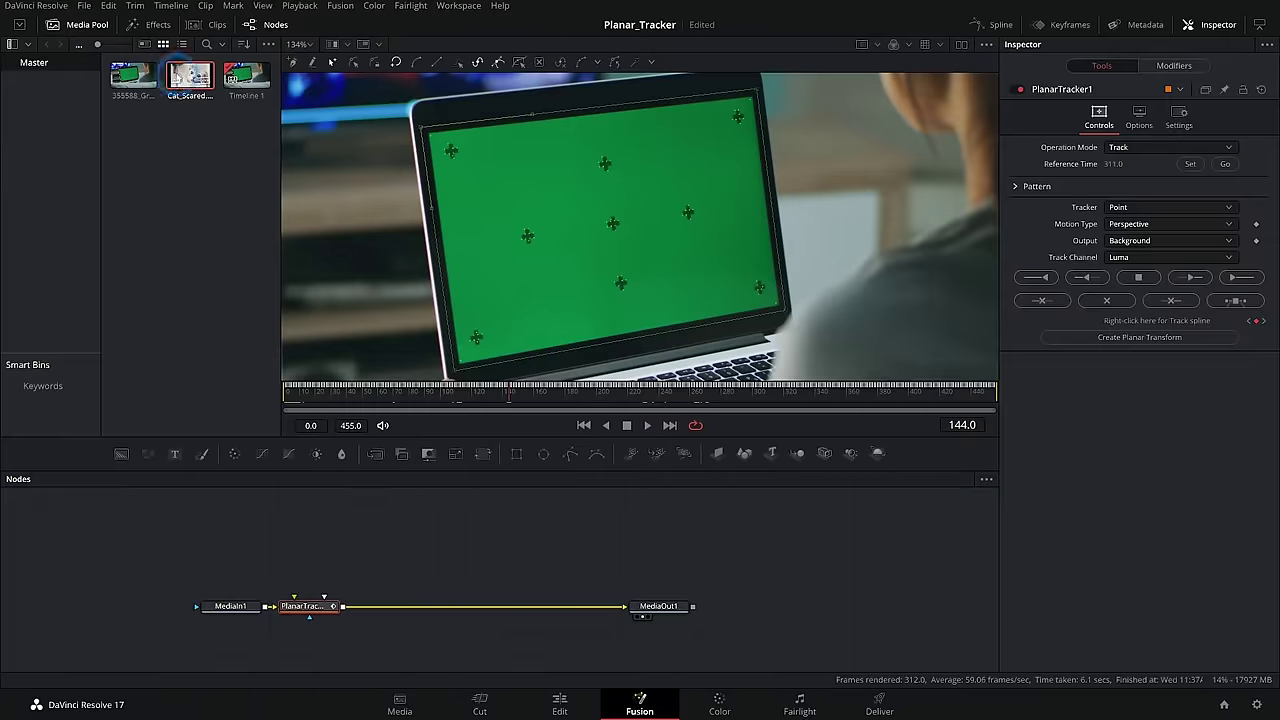
left_click_drag(178, 82, 644, 286)
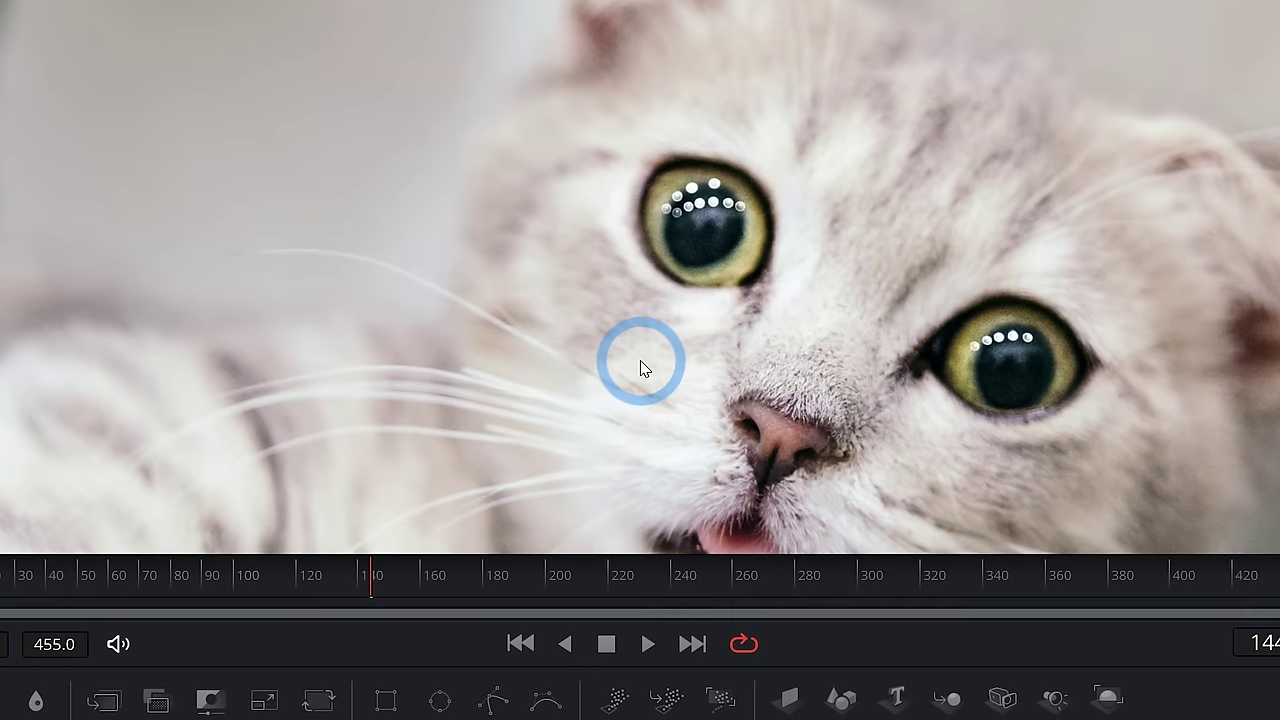
key("ctrl+f")
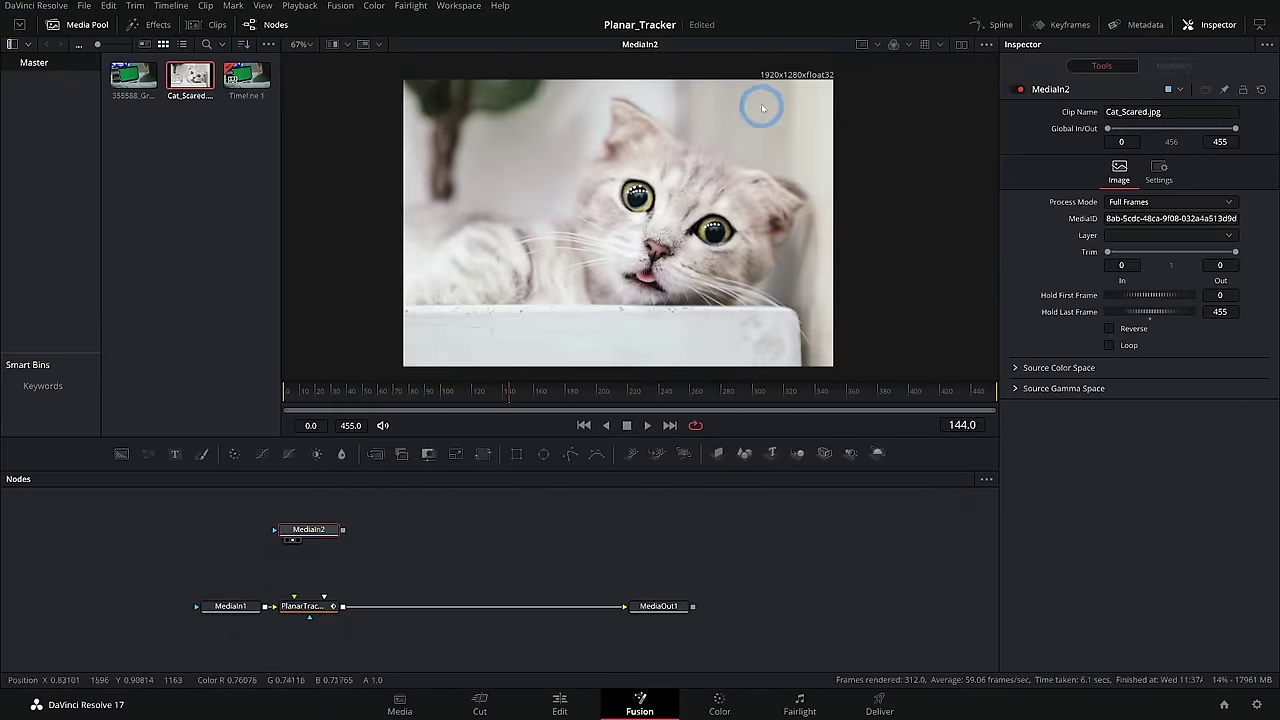
left_click(643, 216)
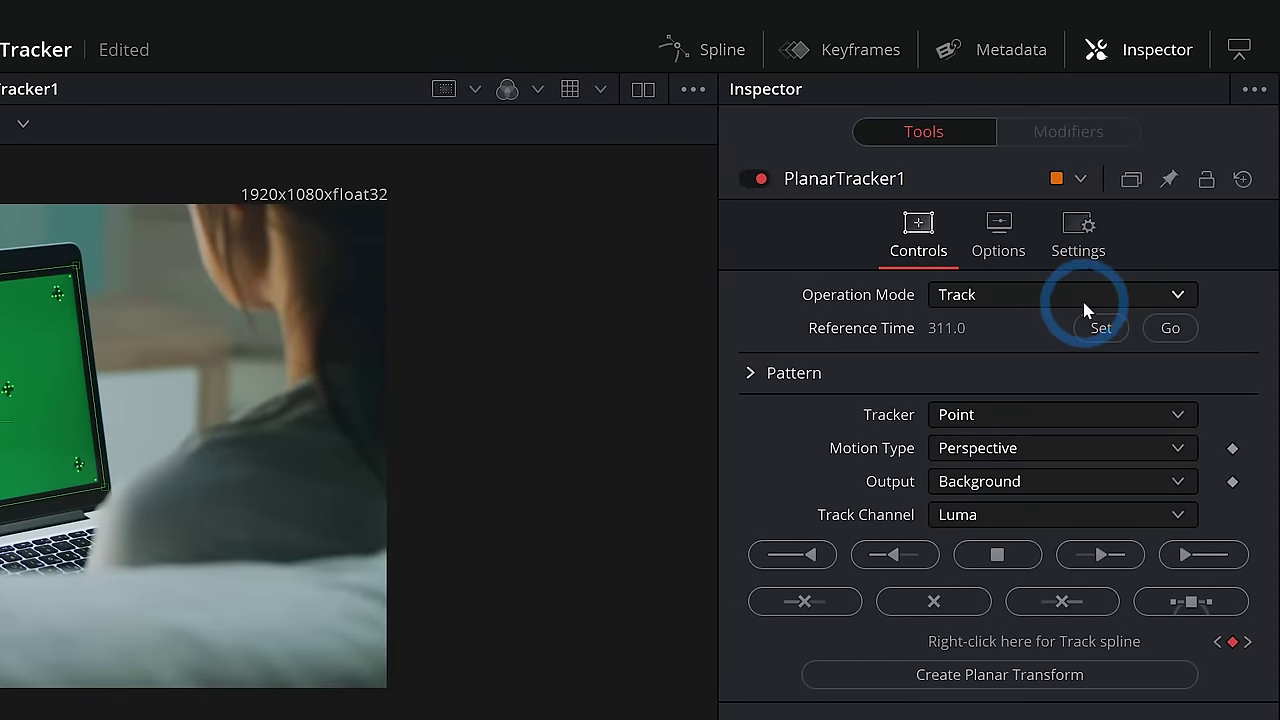
Step: Switch PlanarTracker1 to Corner Pin mode, drag the pin corners onto the screen corners, and select the cat node
left_click(1010, 293)
left_click(1010, 385)
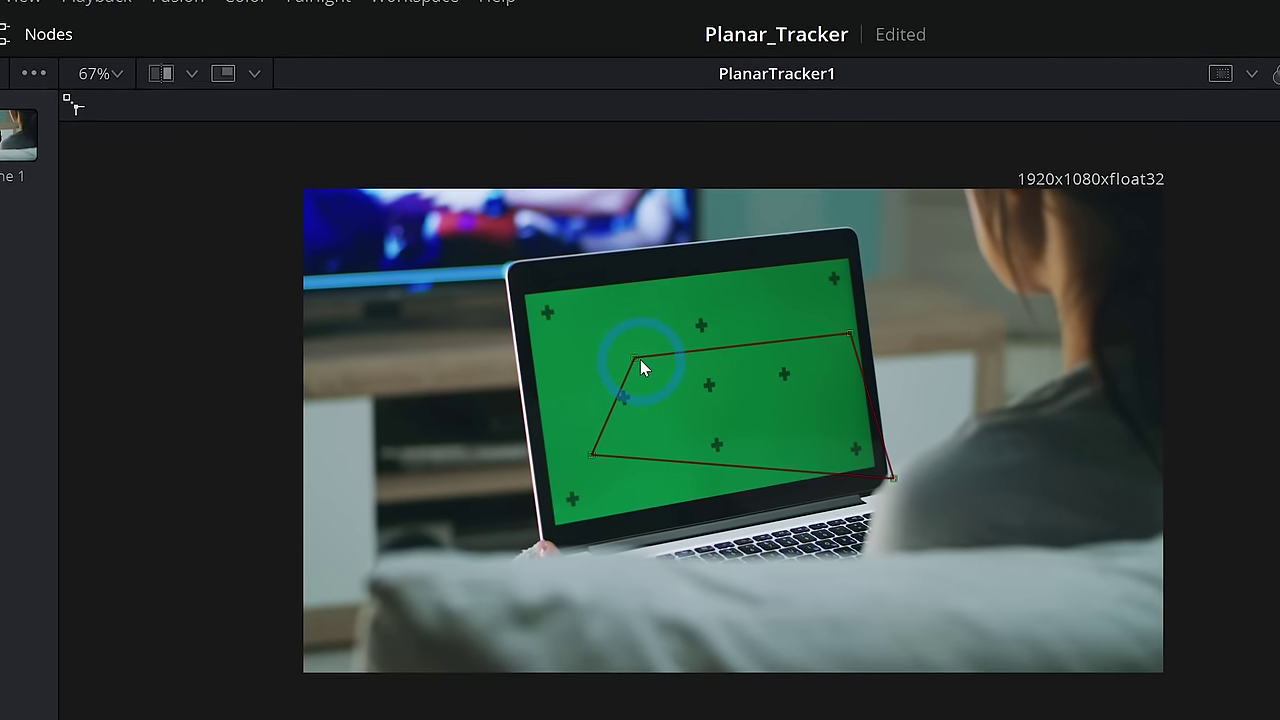
left_click_drag(644, 358, 564, 310)
left_click_drag(632, 468, 631, 471)
left_click_drag(641, 368, 604, 433)
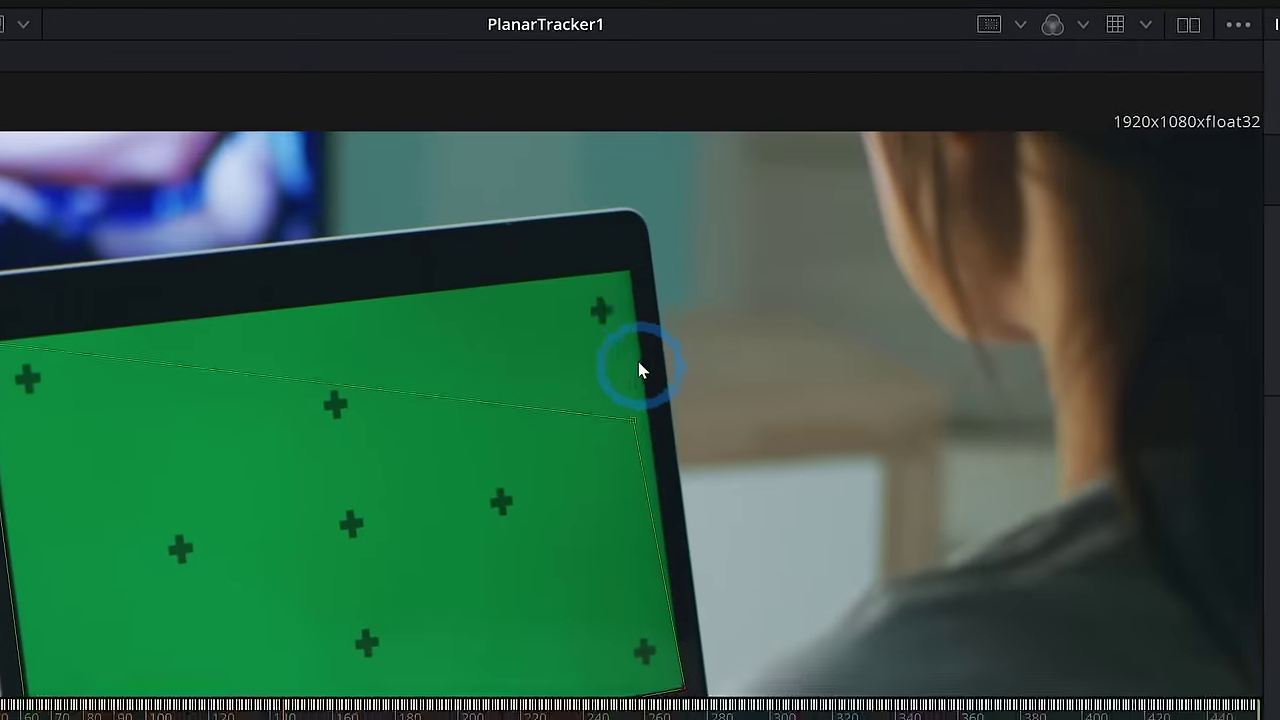
scroll(588, 233, "up", 5)
scroll(588, 233, "down", 2)
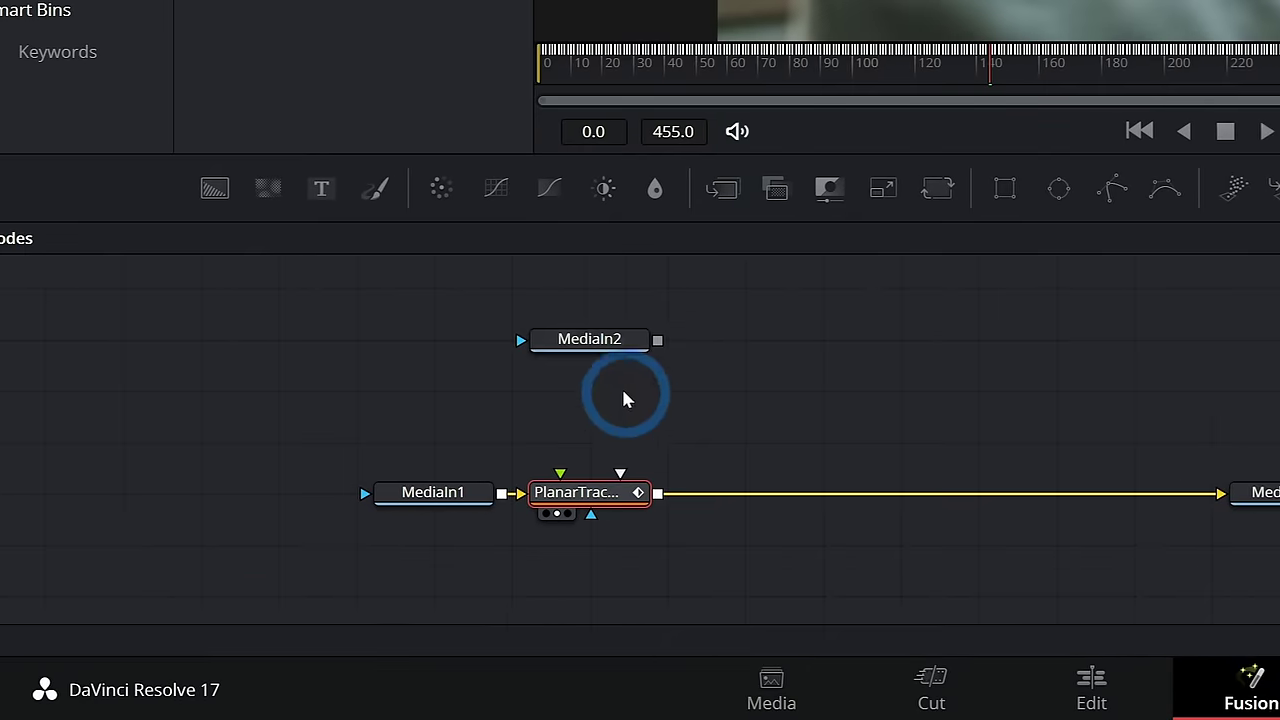
left_click(642, 368)
Step: Rename MediaIn2 to Cat_MI and wire it into PlanarTracker1's Corner Pin input
key("F2")
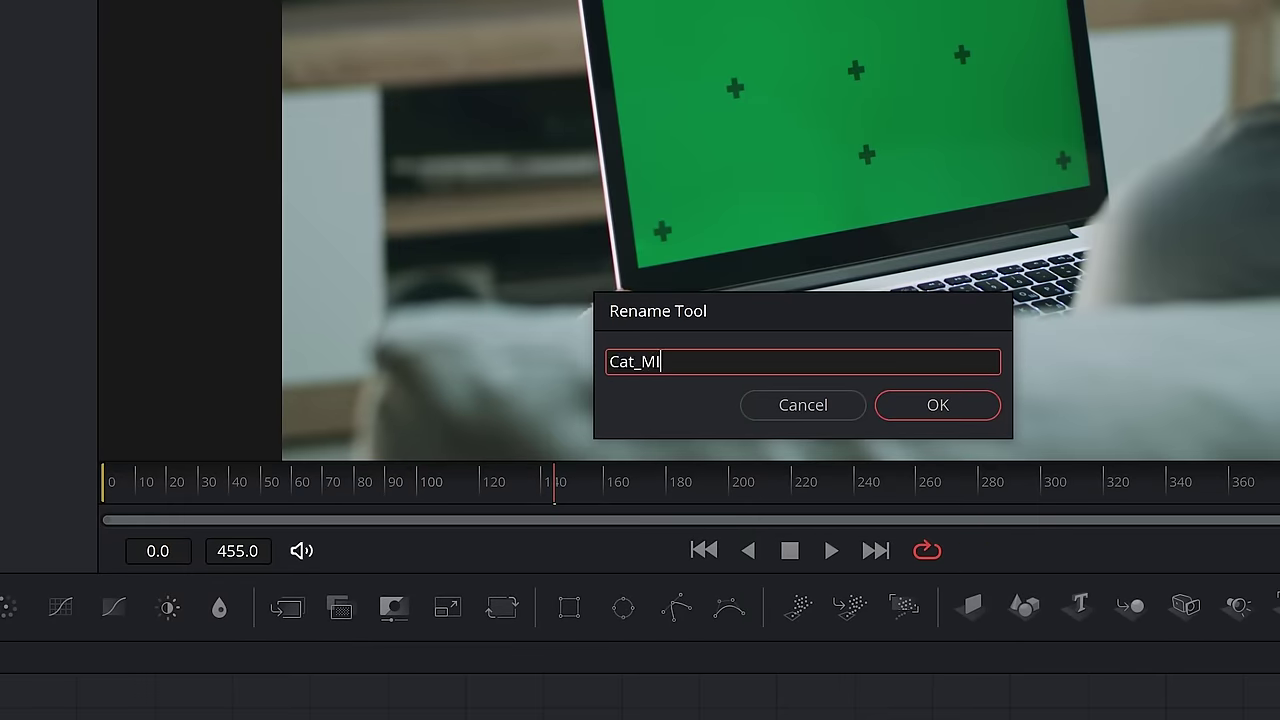
key("Return")
left_click_drag(686, 340, 590, 478)
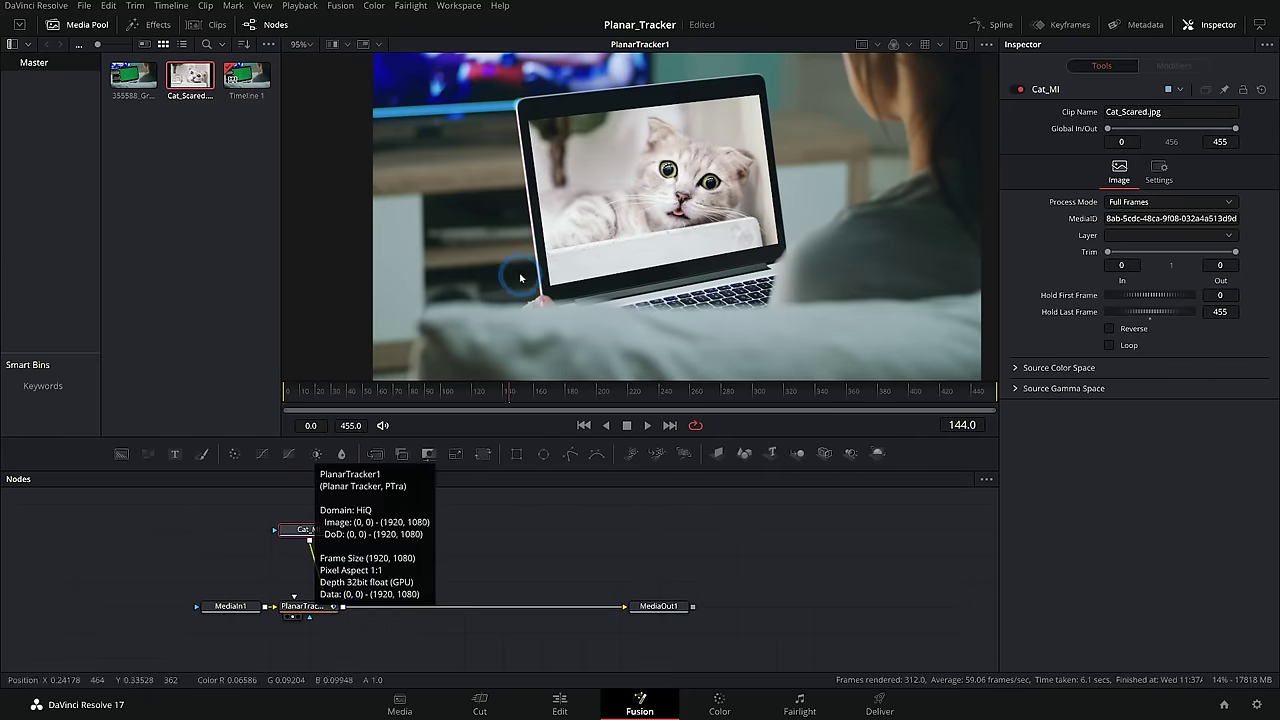
Step: Play back the shot and stop to review the cat pinned on the laptop screen
key("space")
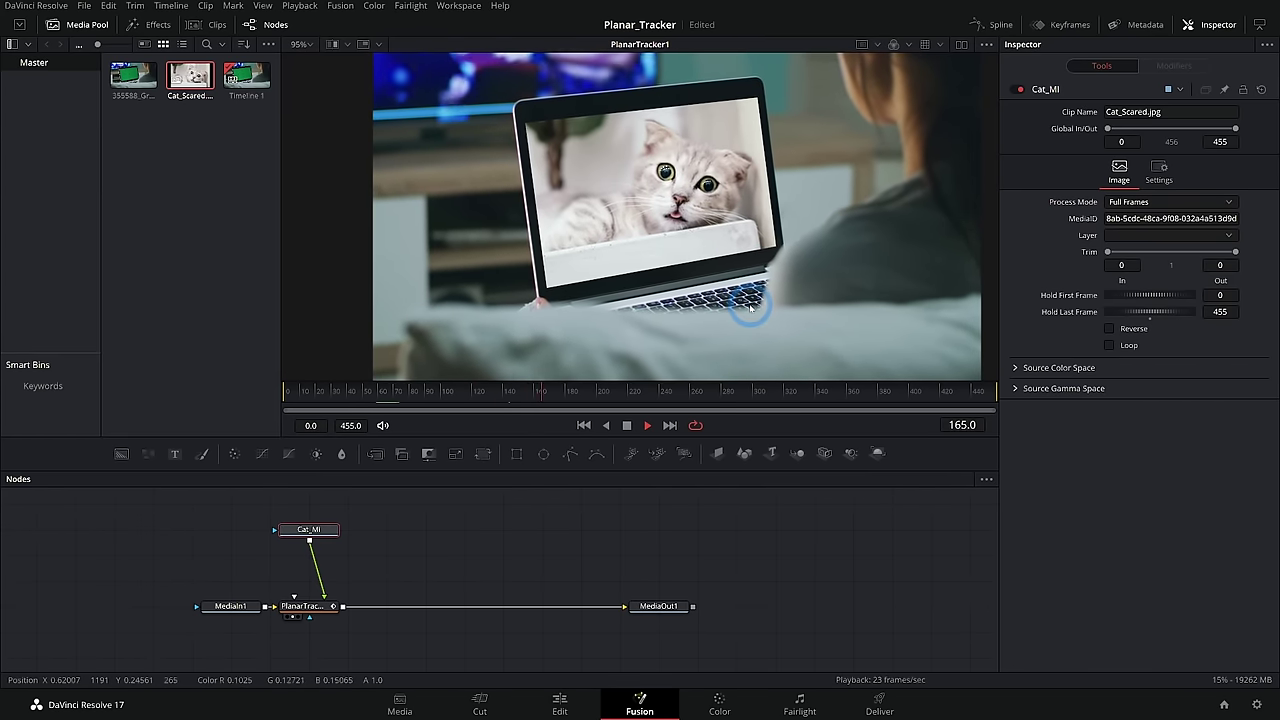
left_click(840, 287)
key("space")
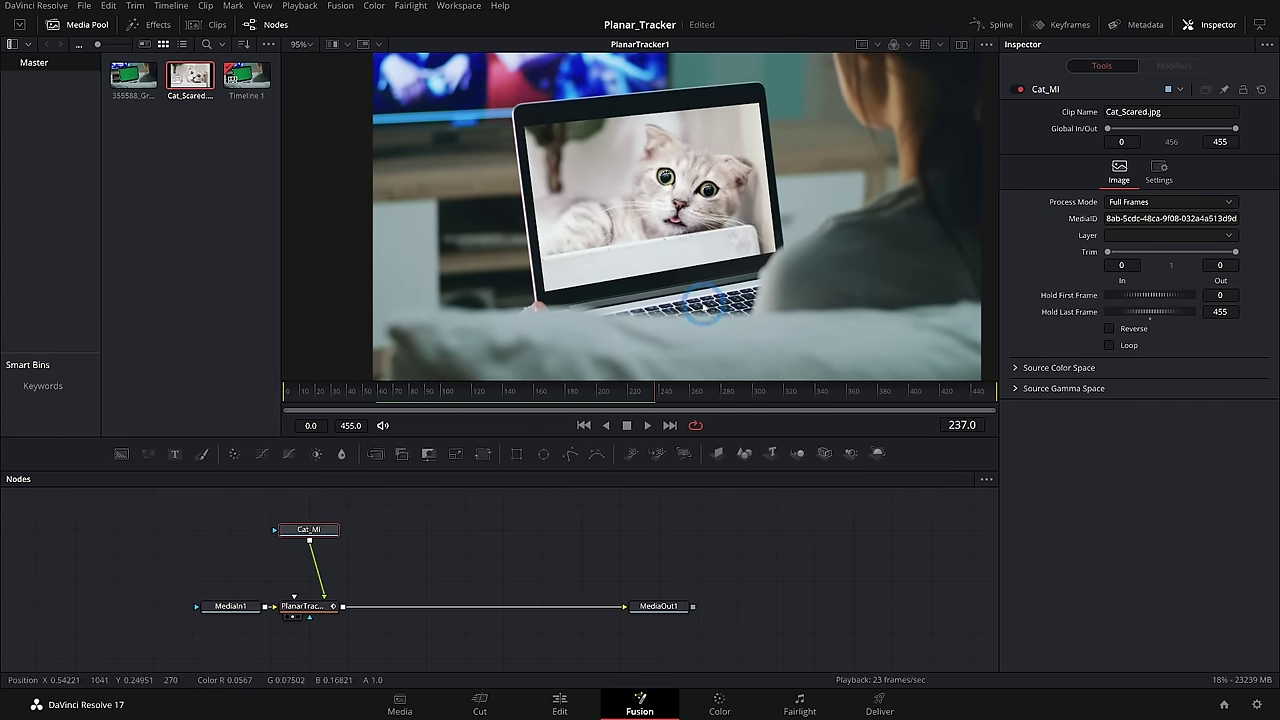
Step: Unplug Cat_MI from the Corner Pin input, view it and the tracker output, then switch to the browser
left_click(689, 228)
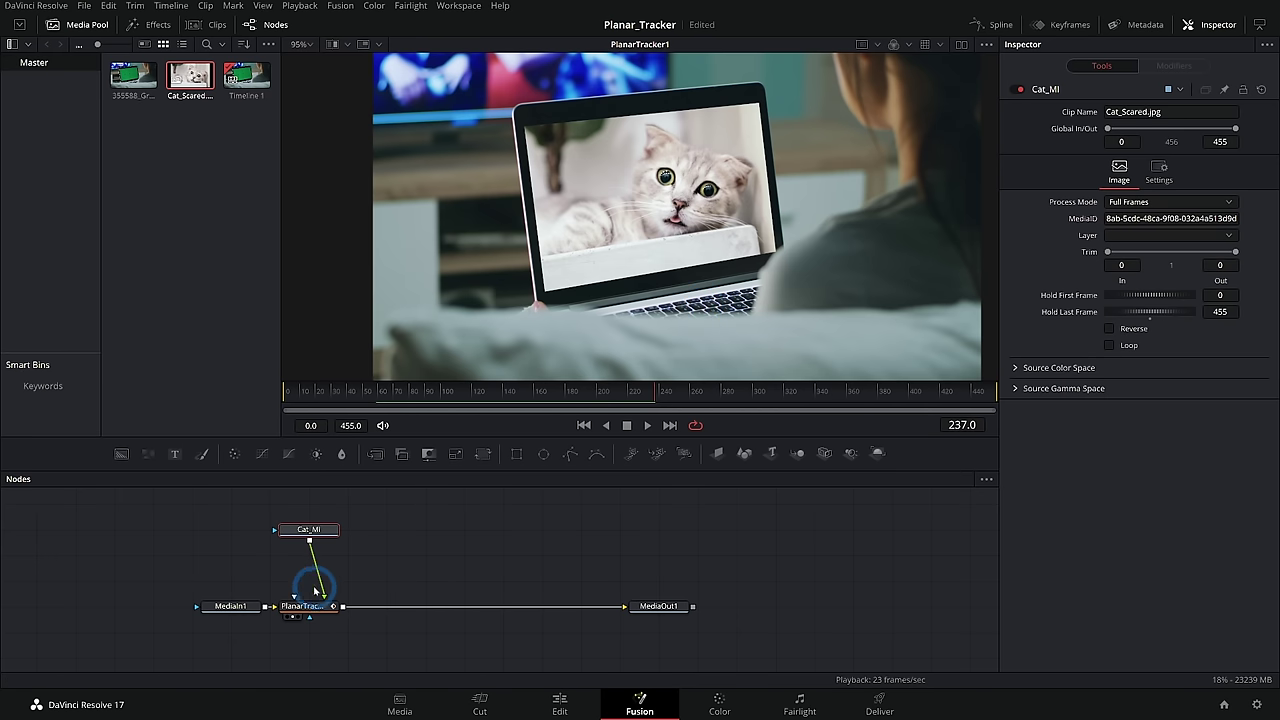
left_click_drag(326, 597, 317, 620)
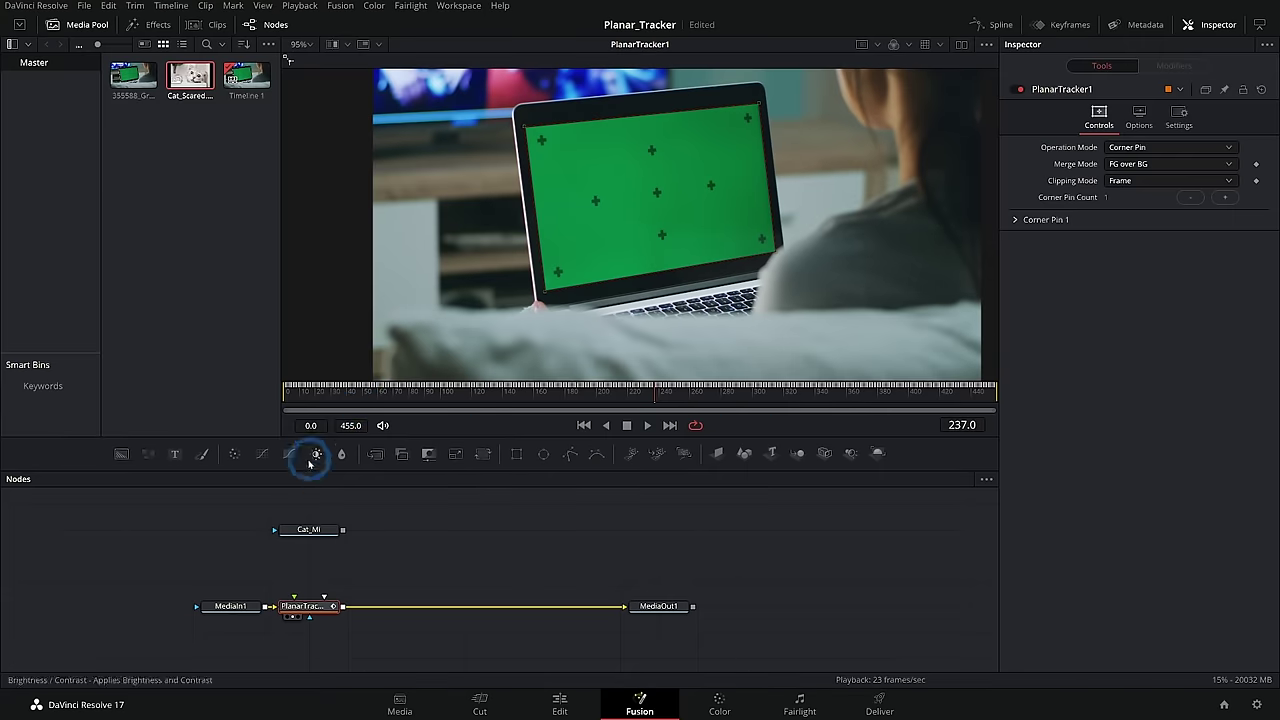
left_click_drag(309, 530, 750, 190)
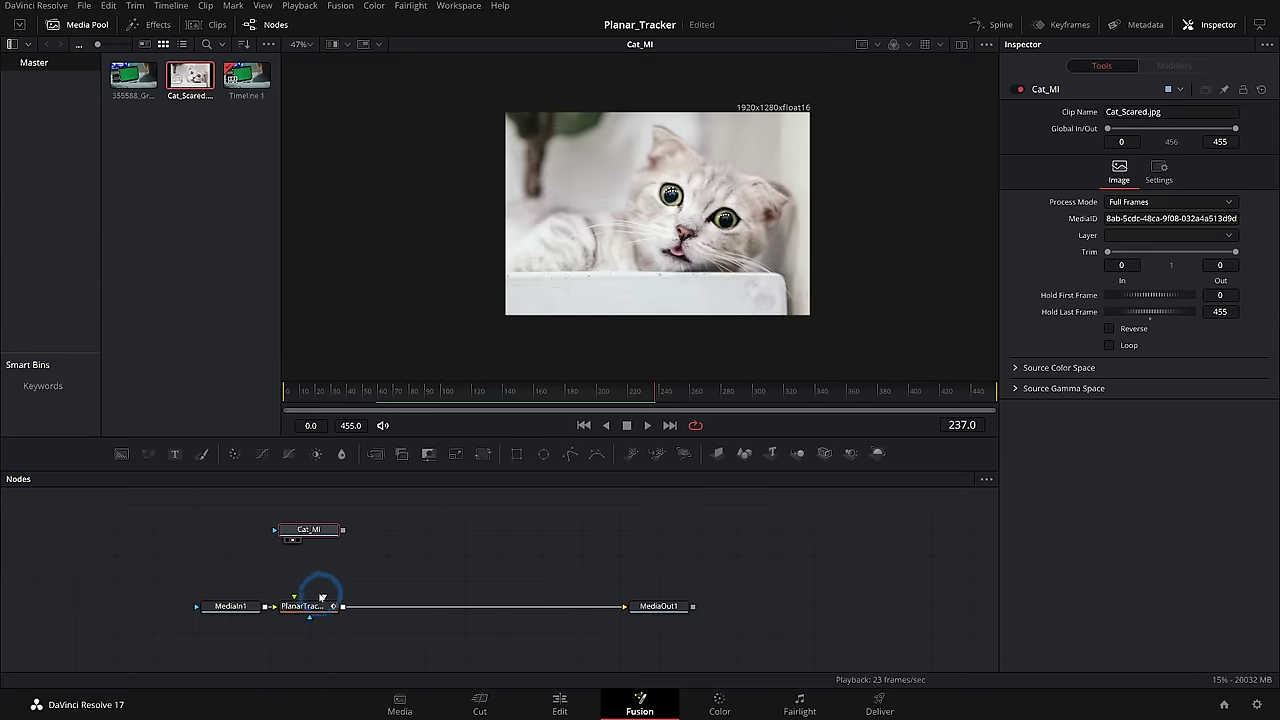
left_click_drag(314, 600, 810, 222)
scroll(722, 211, "up", 3)
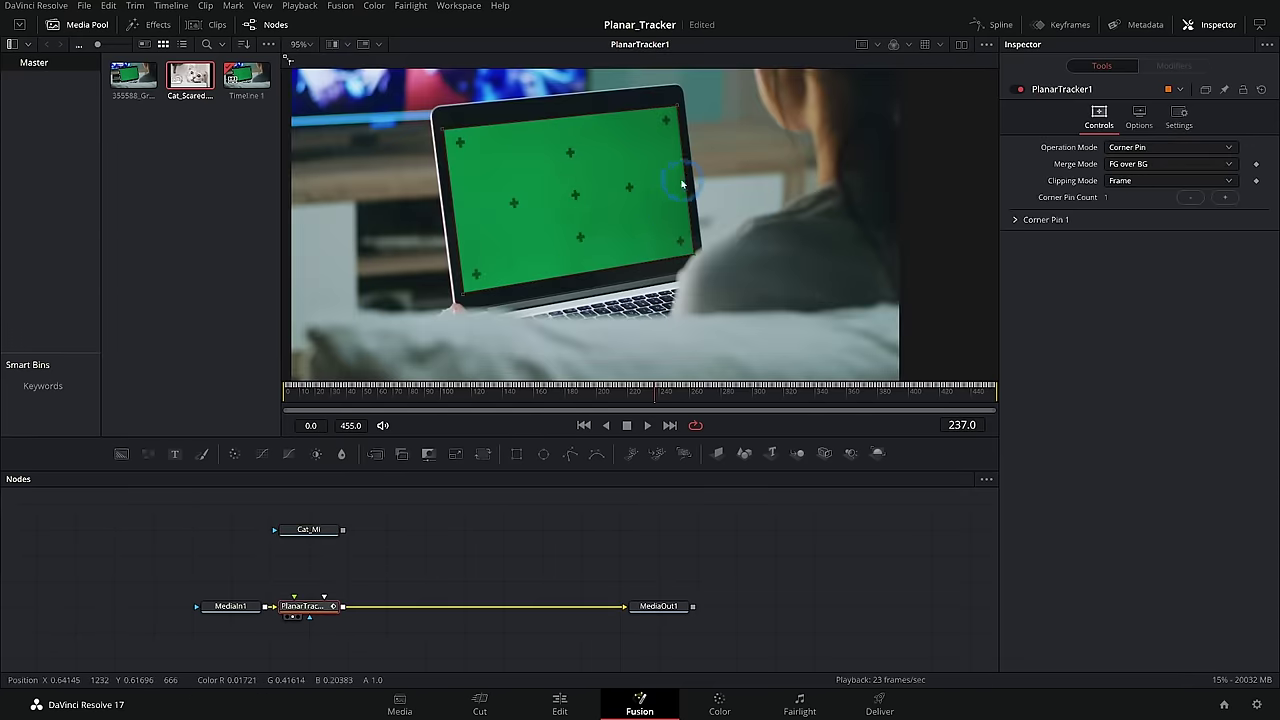
key("alt+Tab")
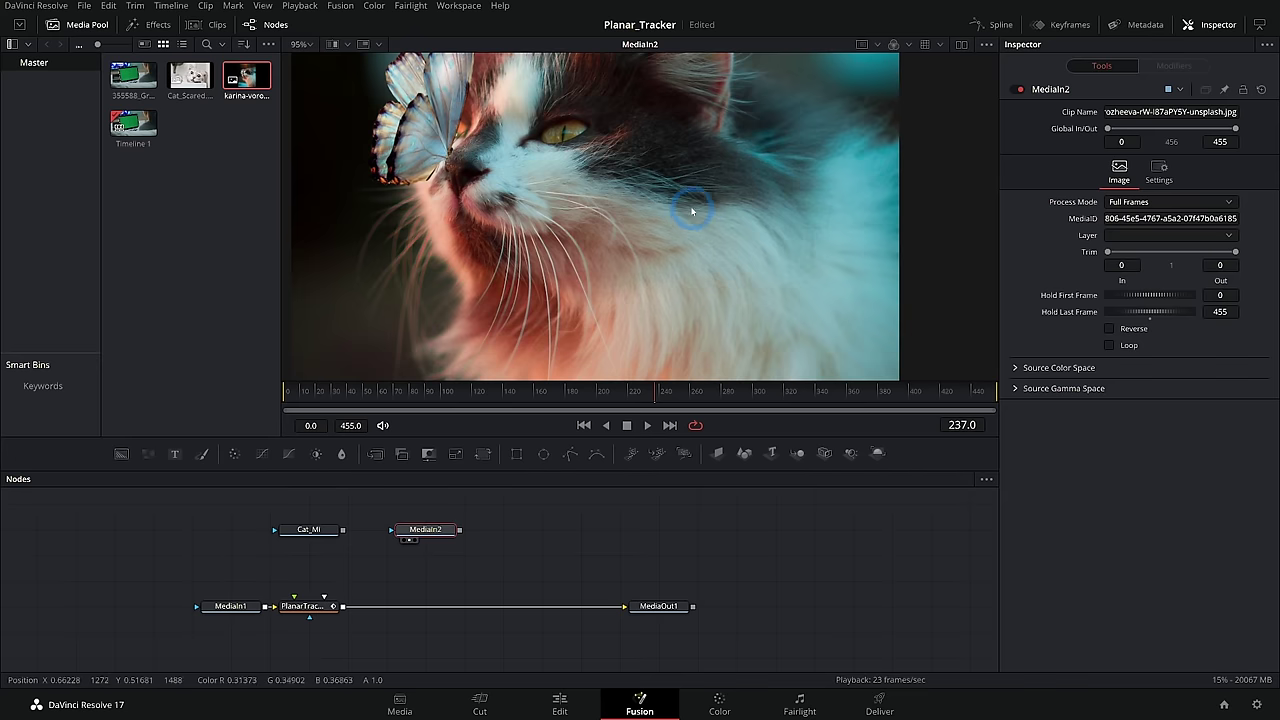
Step: Connect MediaIn2's portrait cat photo into PlanarTracker1's Corner Pin input
scroll(686, 233, "down", 5)
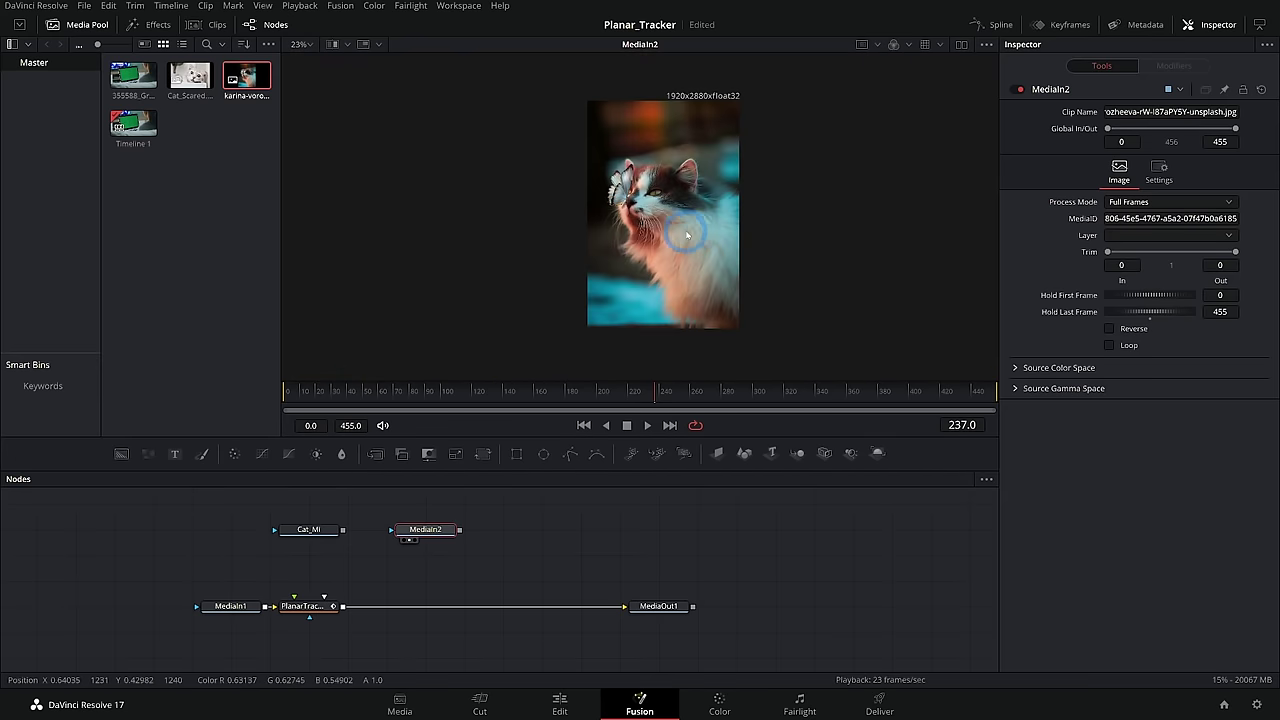
left_click_drag(459, 529, 298, 614)
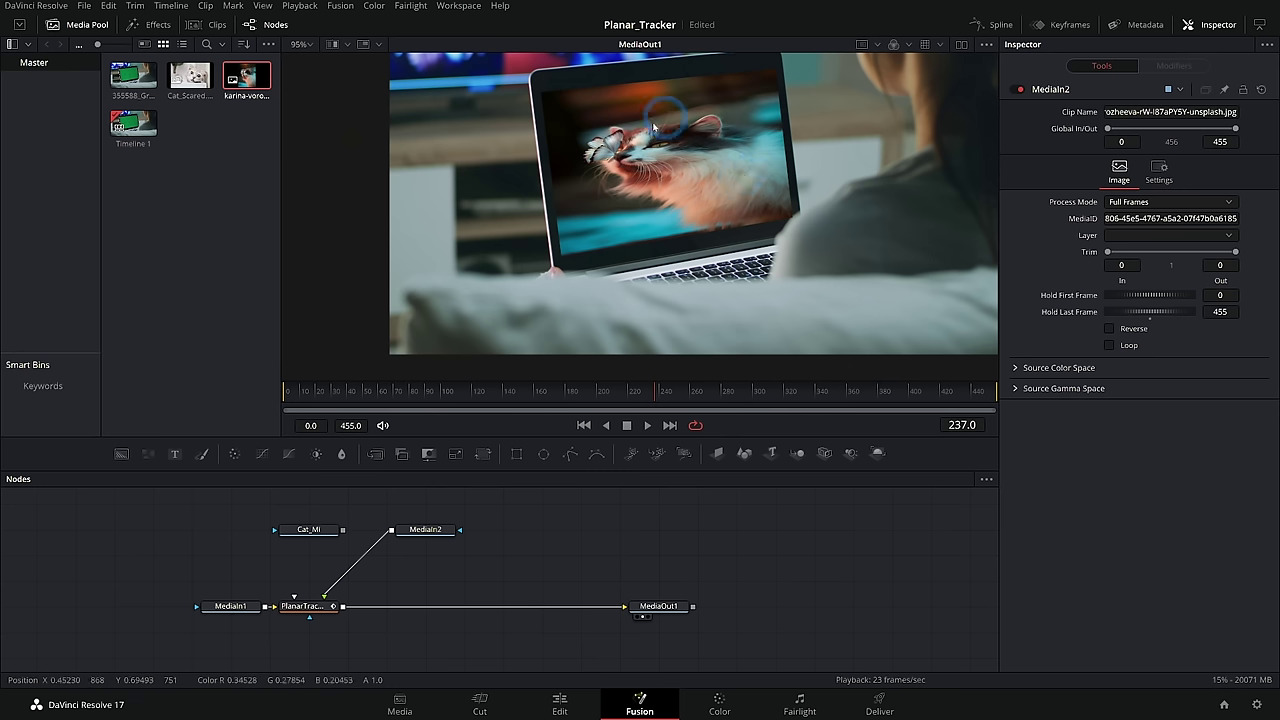
Step: Add a Crop node after the MediaIn2 portrait cat photo
left_click(432, 547)
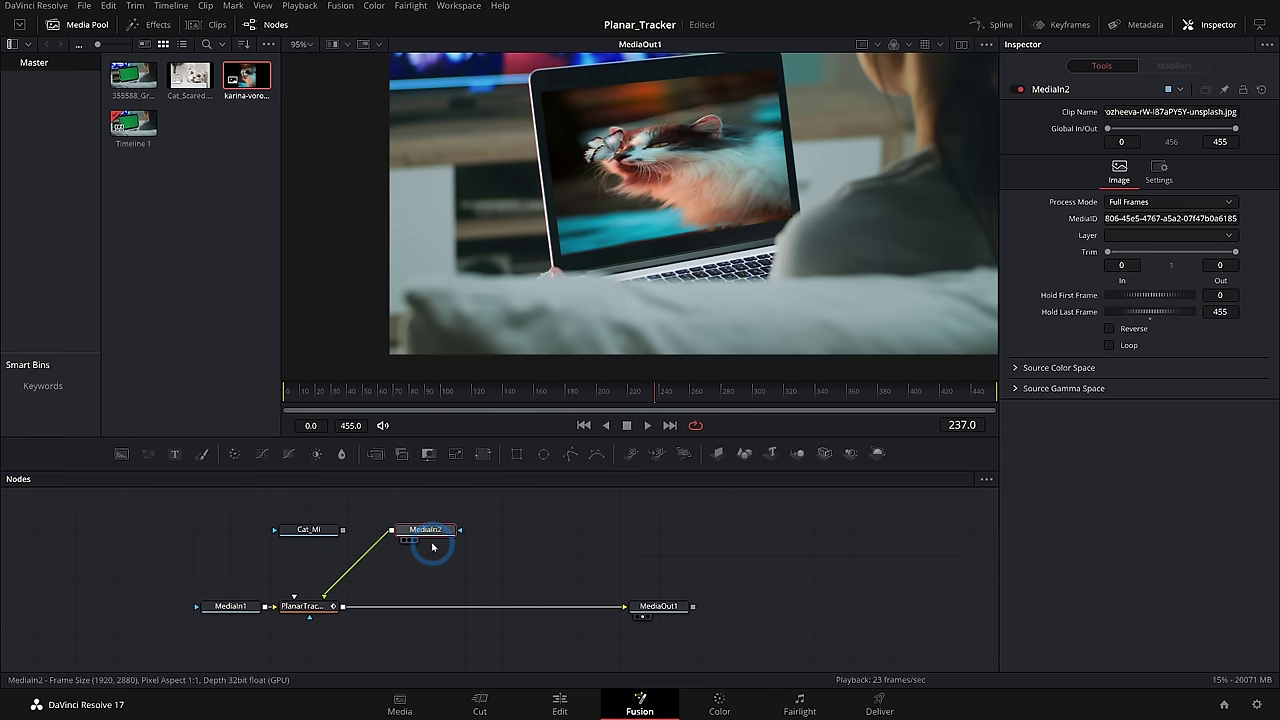
key("shift+space")
type("pla")
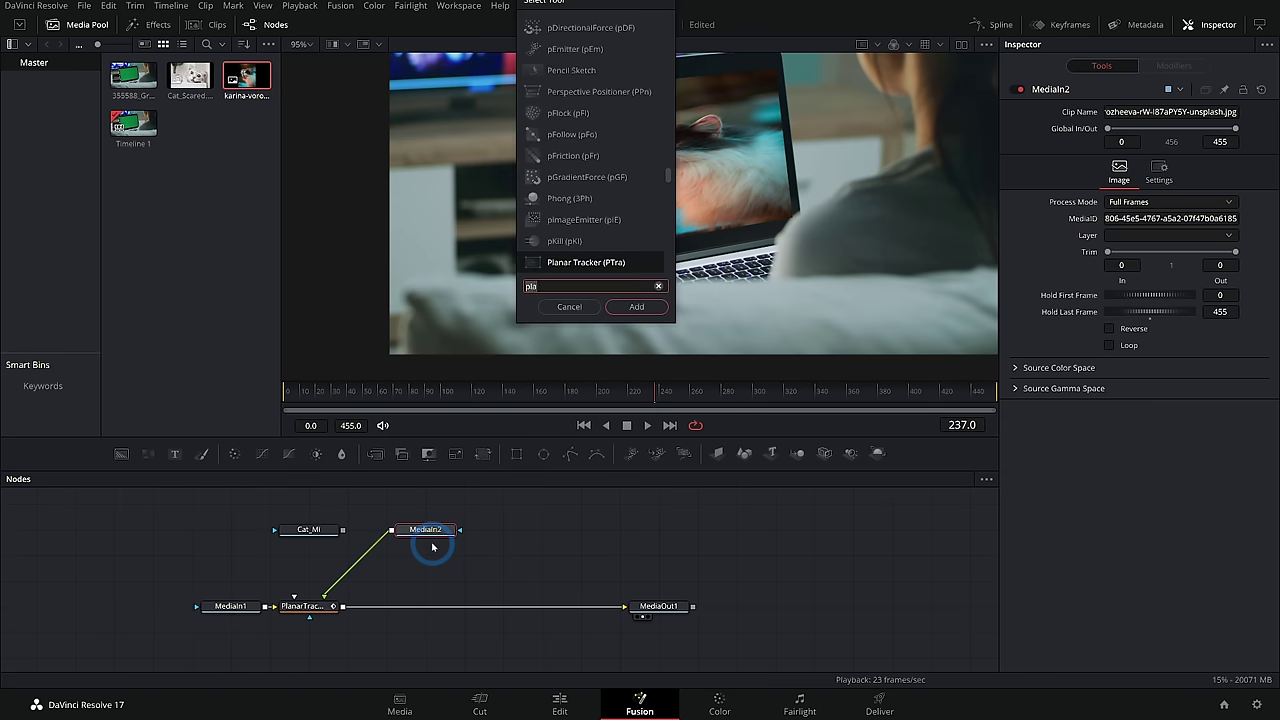
key("BackSpace")
key("BackSpace")
key("BackSpace")
type("cro")
key("Return")
left_click(1210, 183)
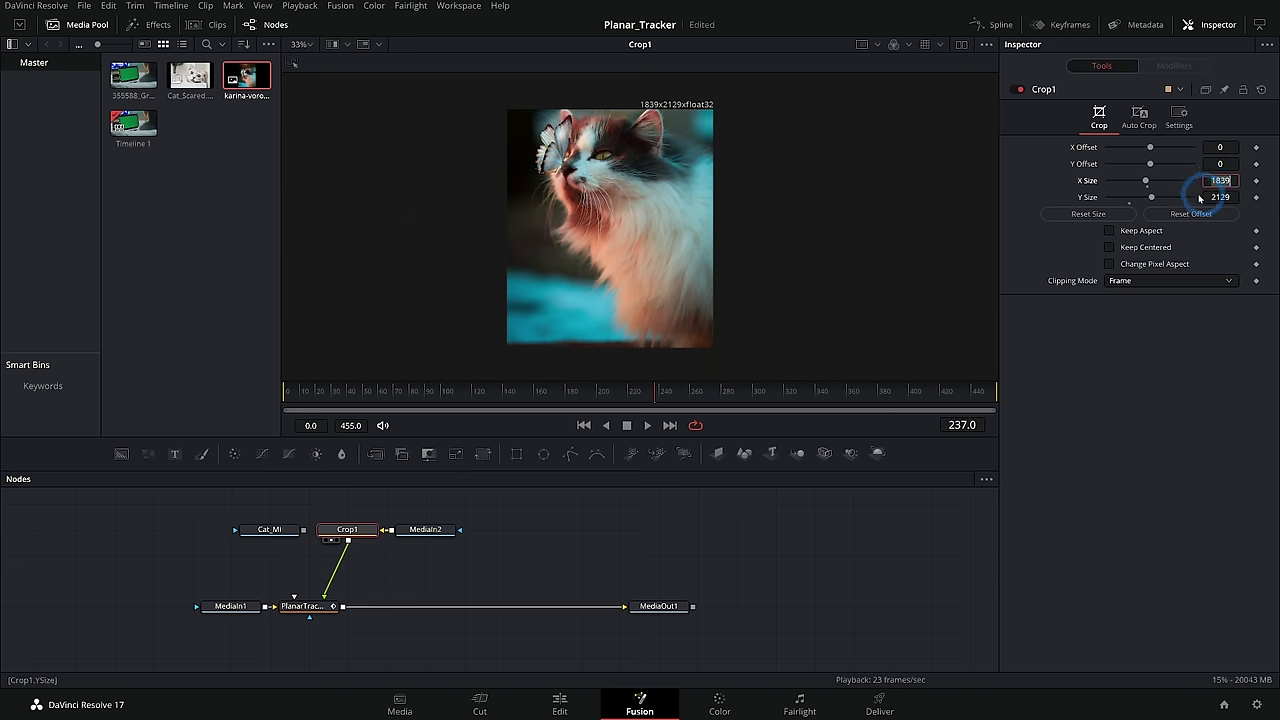
Step: Crop to 1920x1280 framing the cat's face, then delete the Crop node again
left_click_drag(1146, 183, 1145, 184)
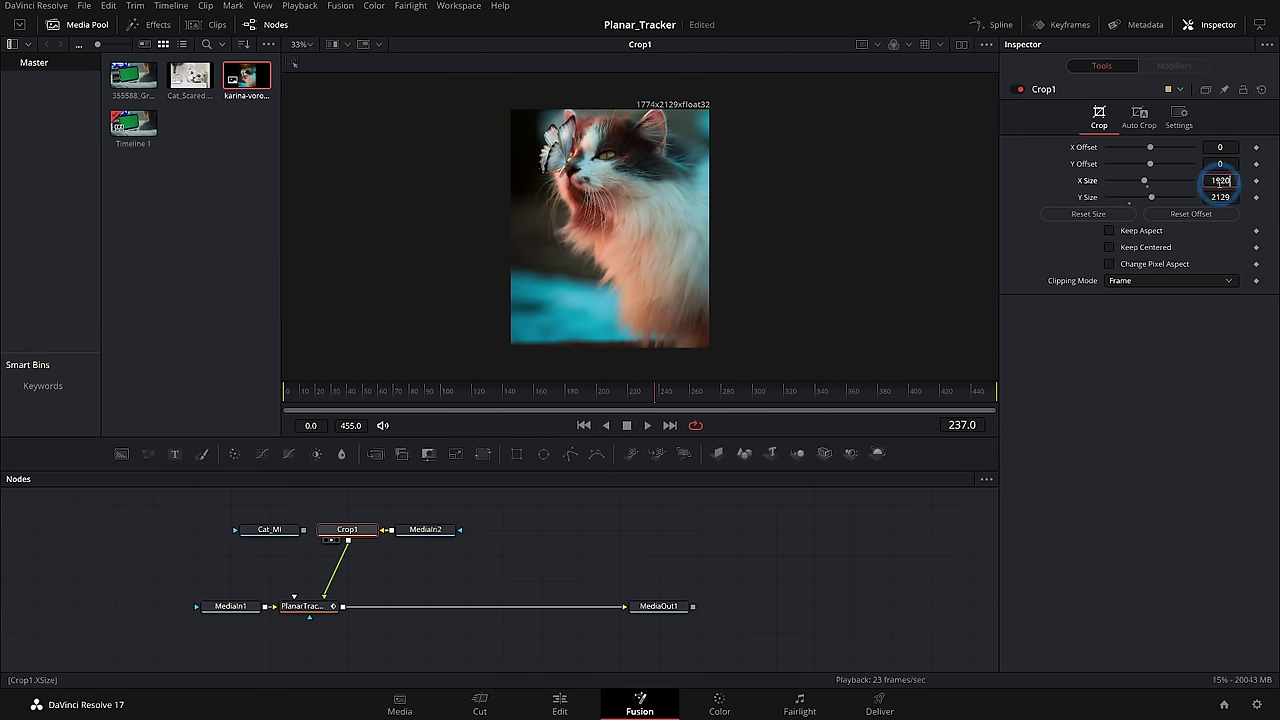
left_click(1220, 182)
type("1920")
key("Tab")
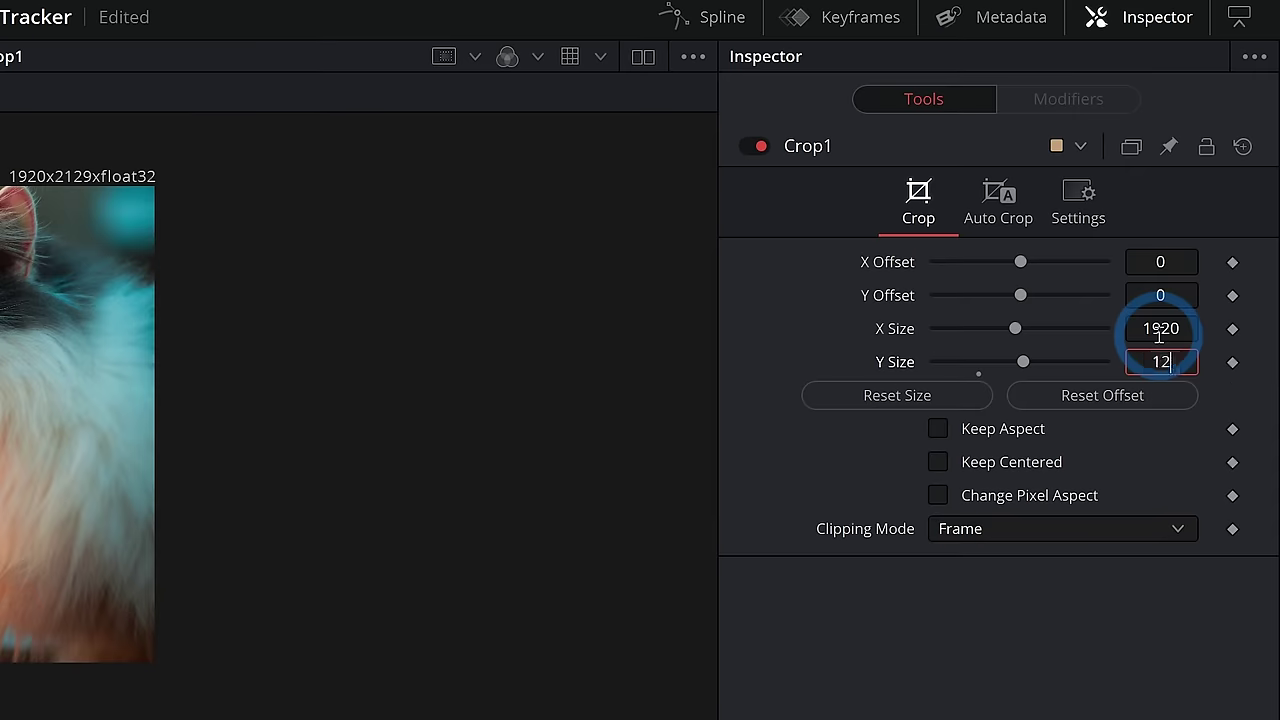
type("1280")
key("Tab")
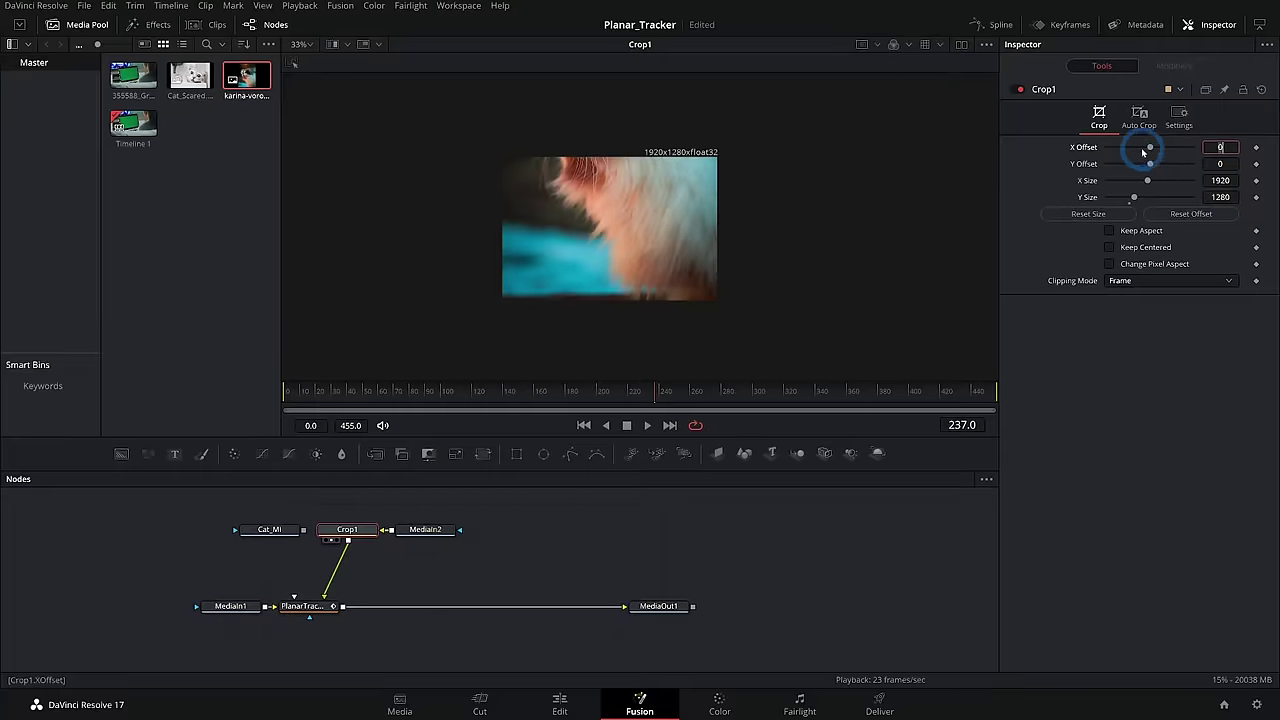
mouse_move(1143, 152)
left_mouse_down()
mouse_move(1187, 164)
mouse_move(1151, 148)
left_mouse_up()
left_click(1087, 185)
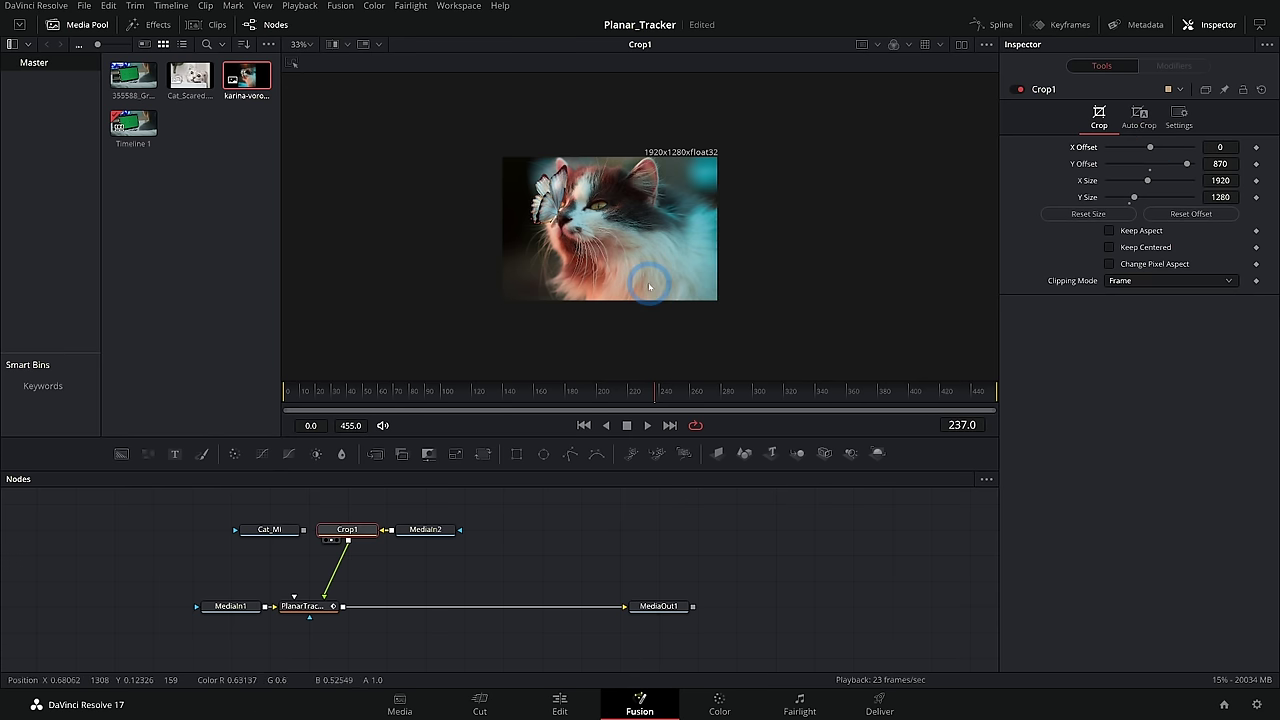
key("Delete")
left_click_drag(423, 531, 398, 525)
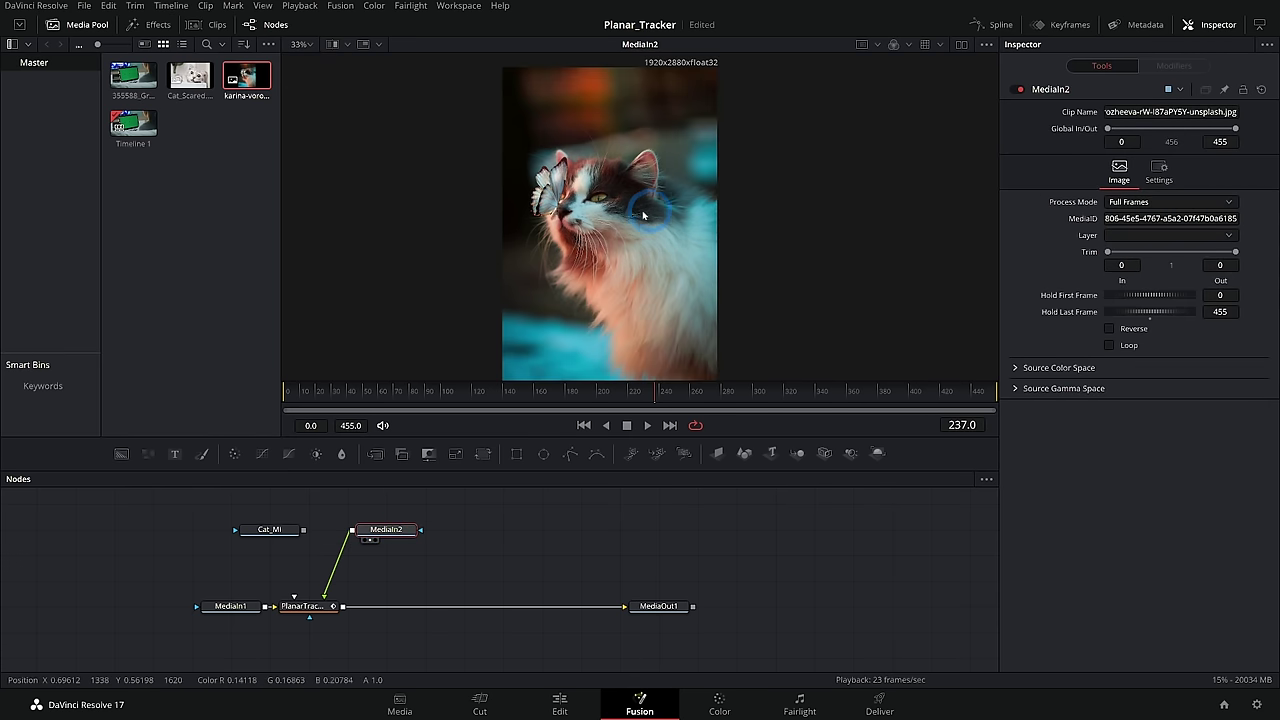
Step: Move Cat_MI aside and add a Background node beside the photo
left_click_drag(280, 530, 125, 530)
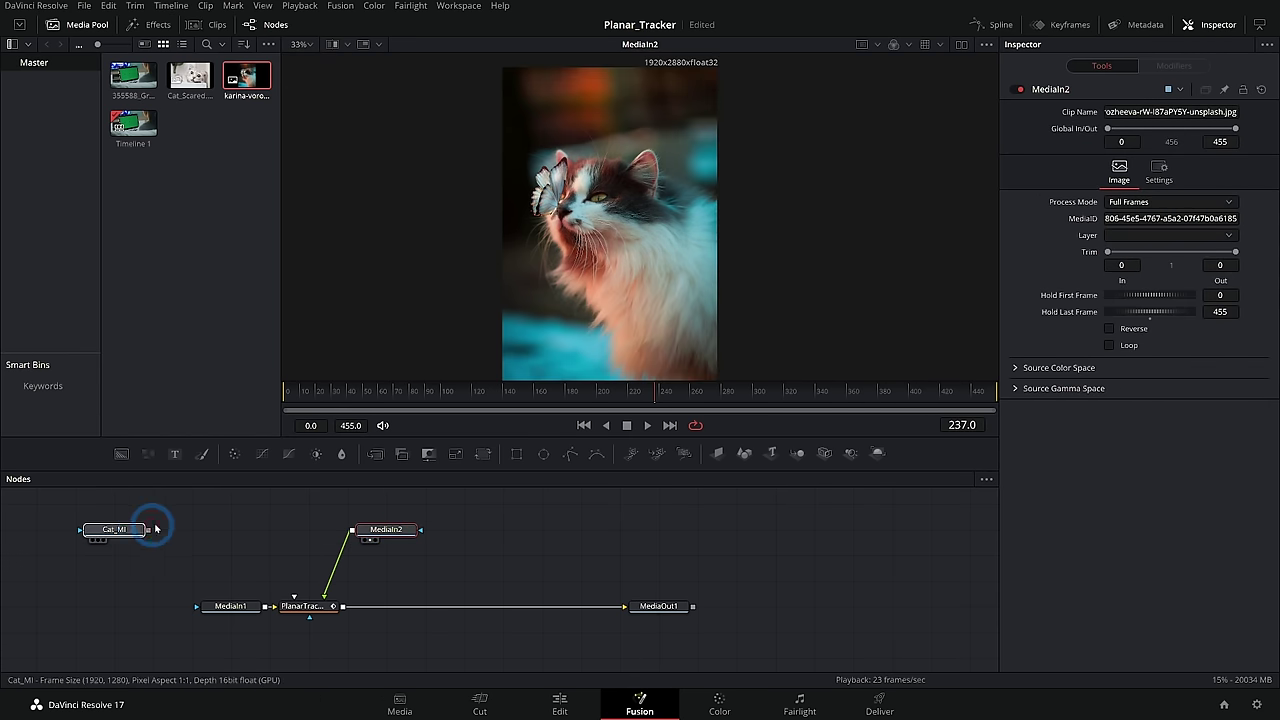
left_click_drag(119, 457, 278, 537)
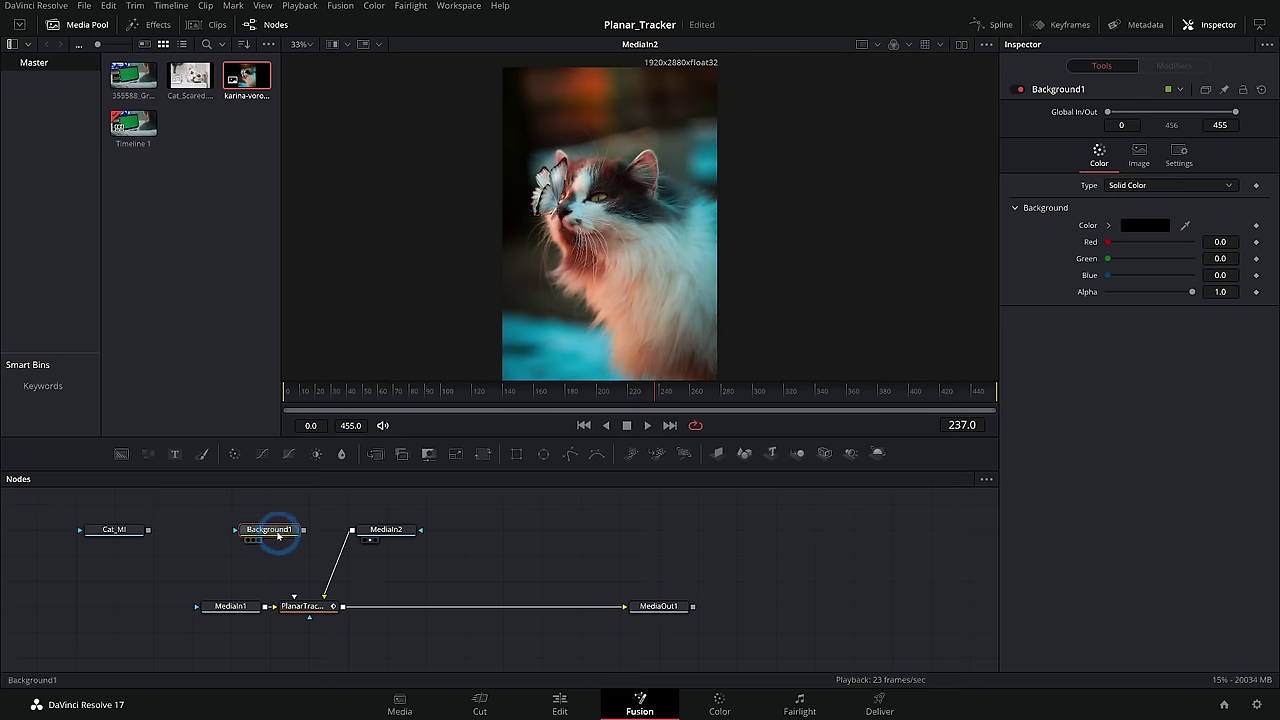
scroll(277, 532, "up", 3)
left_click(1151, 218)
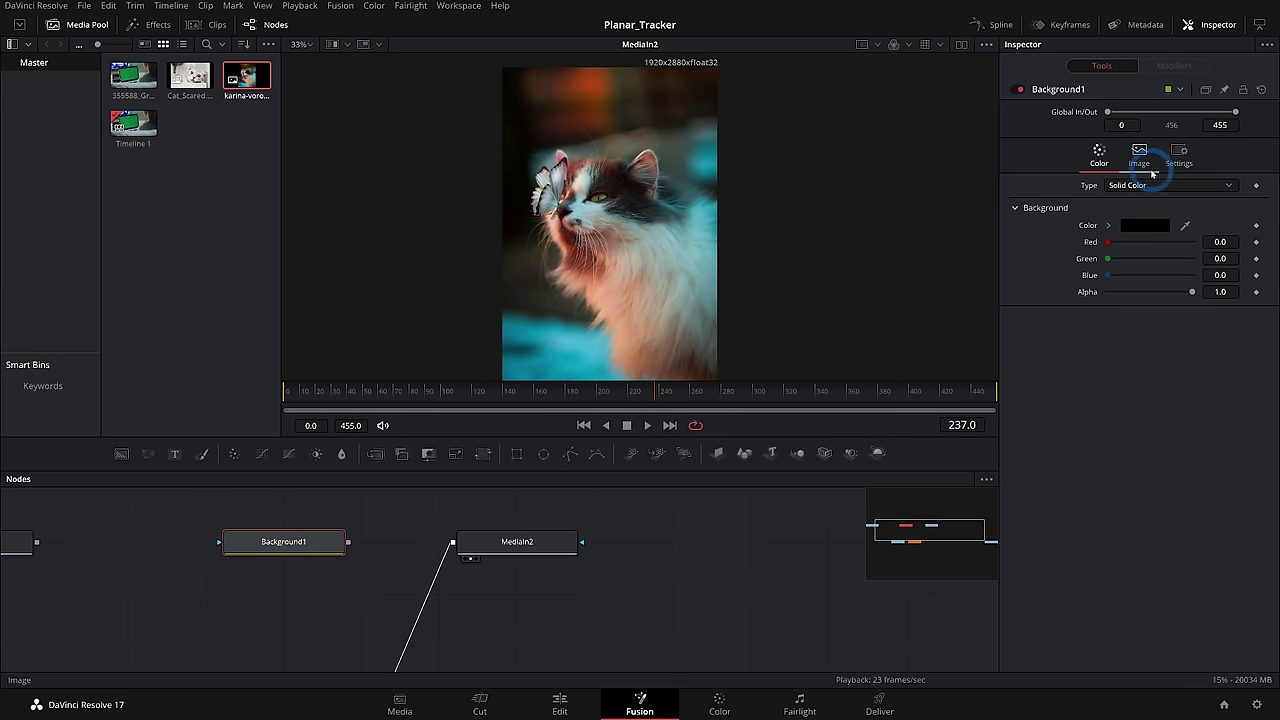
Step: Turn off Auto Resolution and give Background1 a 1920x1280 image size
left_click(1146, 167)
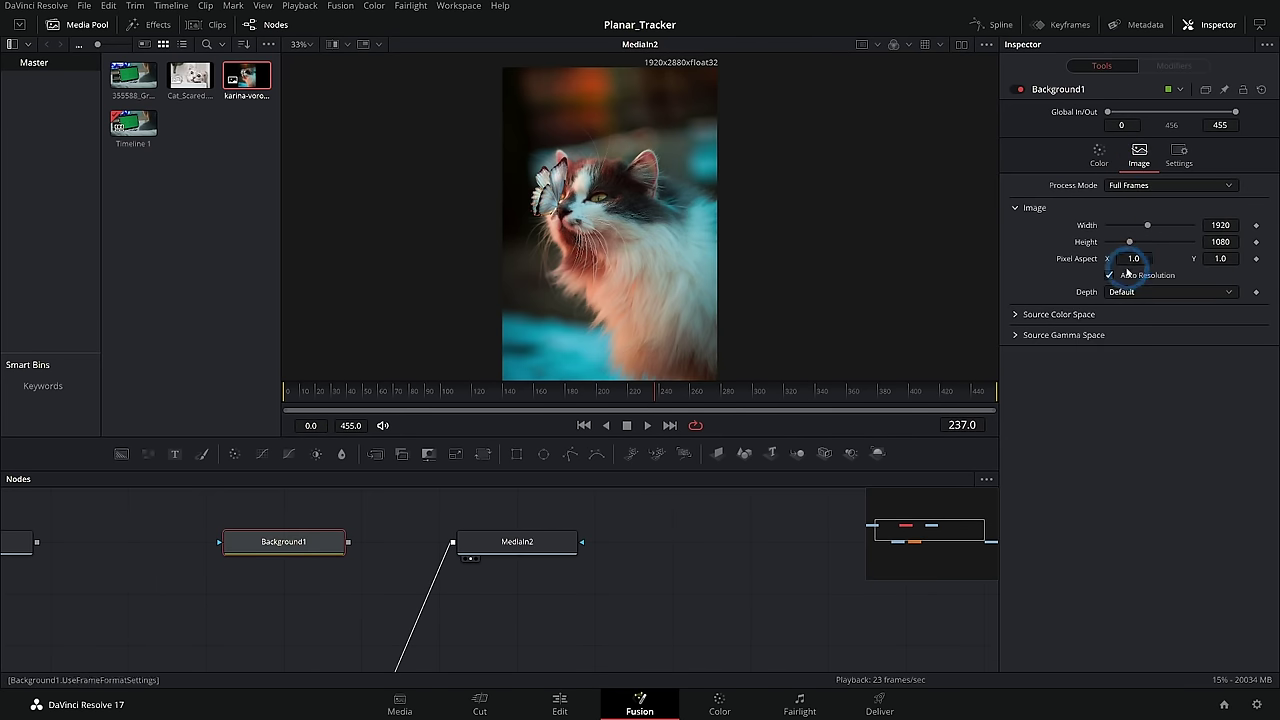
left_click(1125, 273)
left_click(1220, 229)
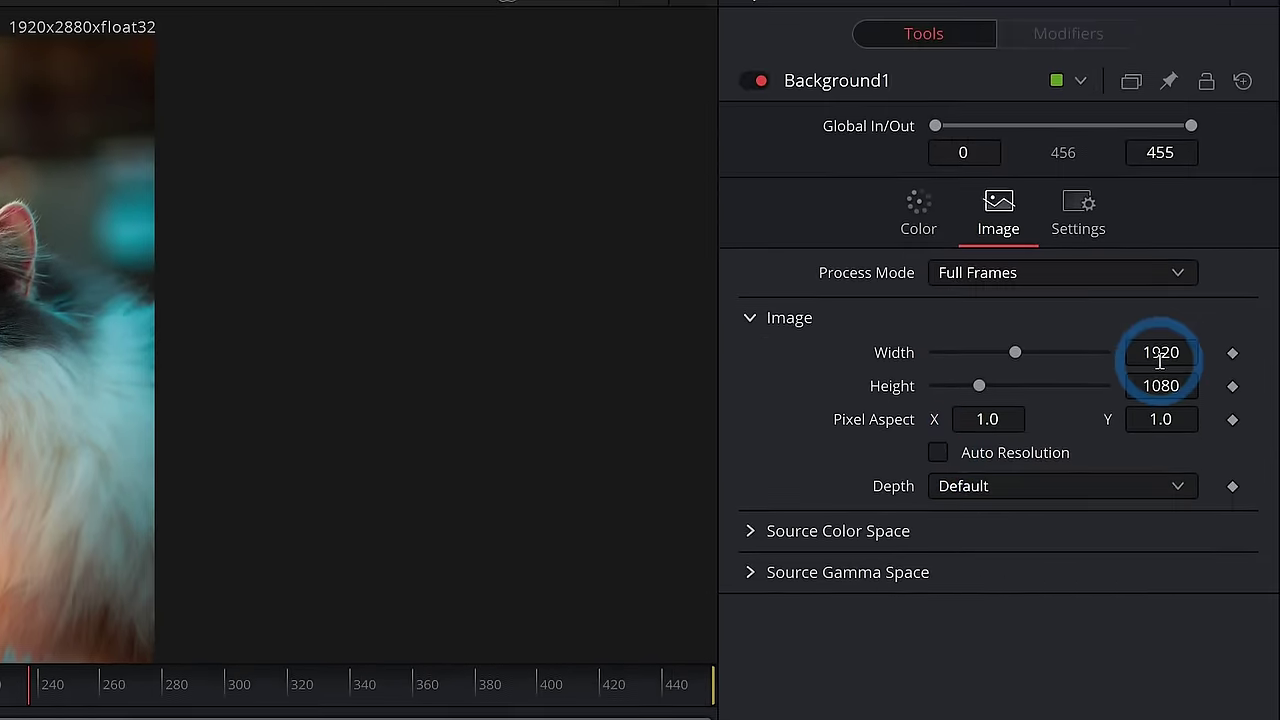
left_click(1158, 385)
type("18")
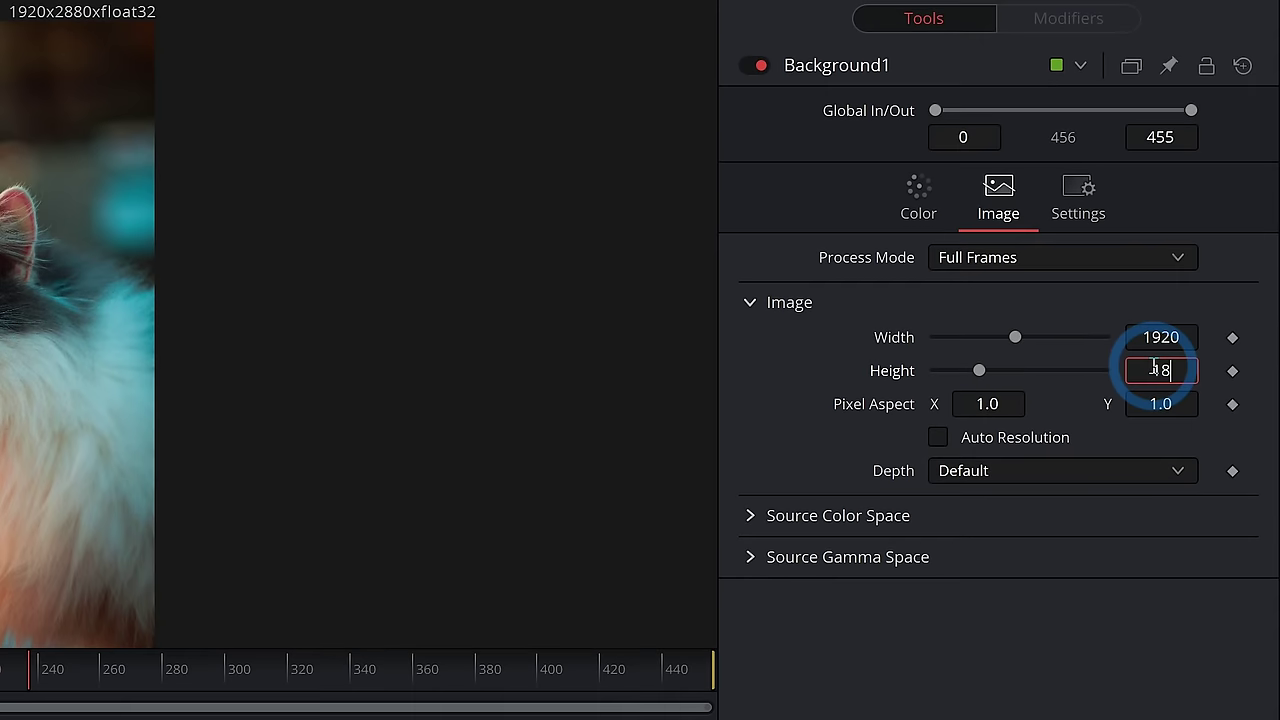
type("80")
key("Tab")
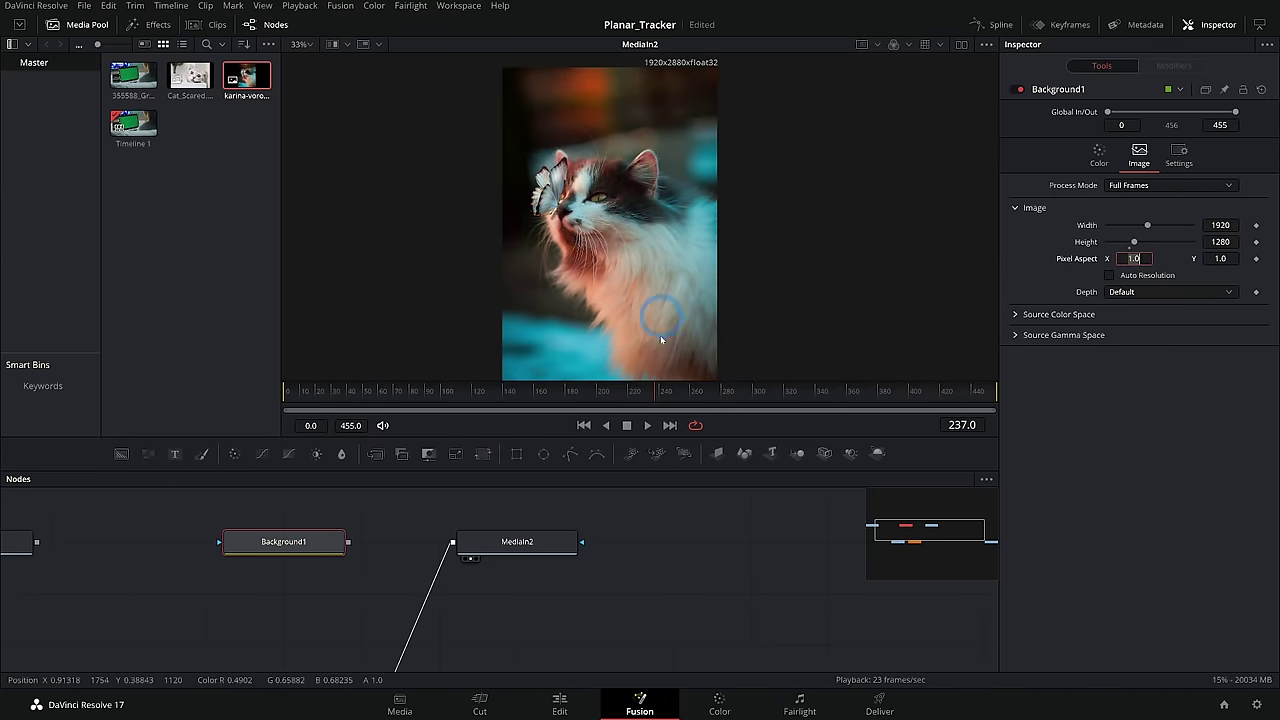
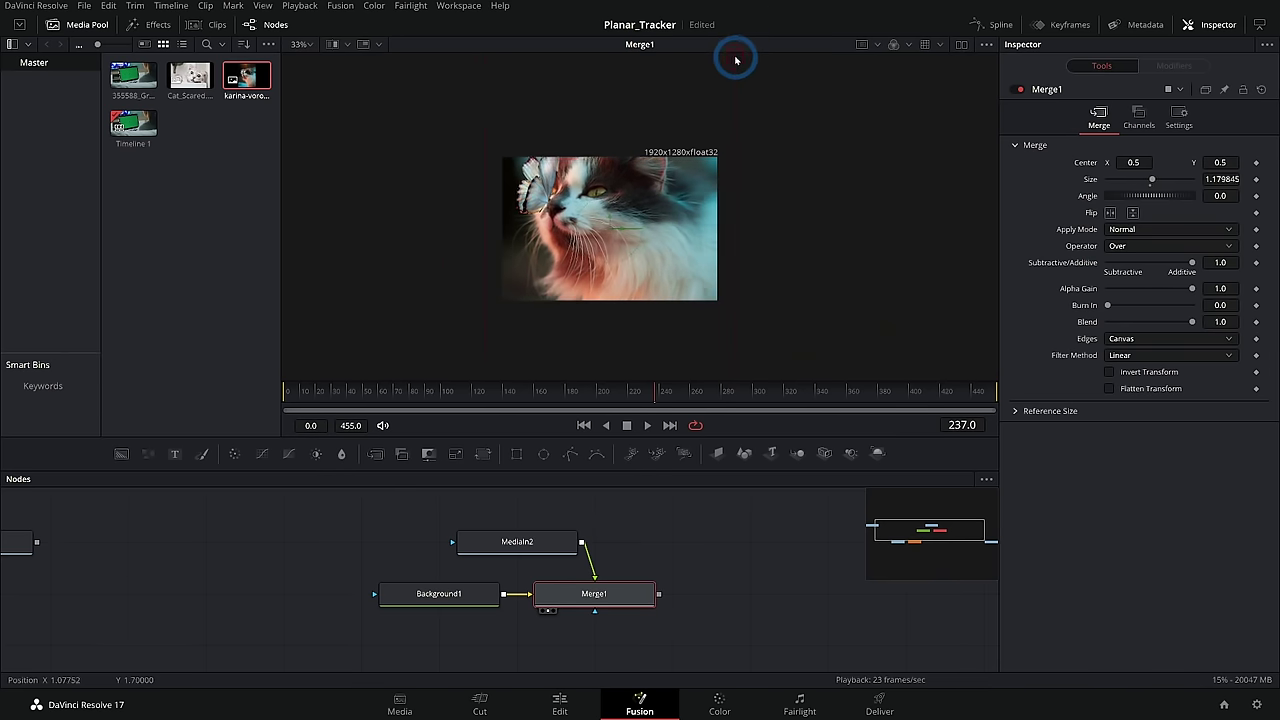
Step: Move the cat image down and slightly right over the laptop screen
left_click_drag(609, 231, 606, 254)
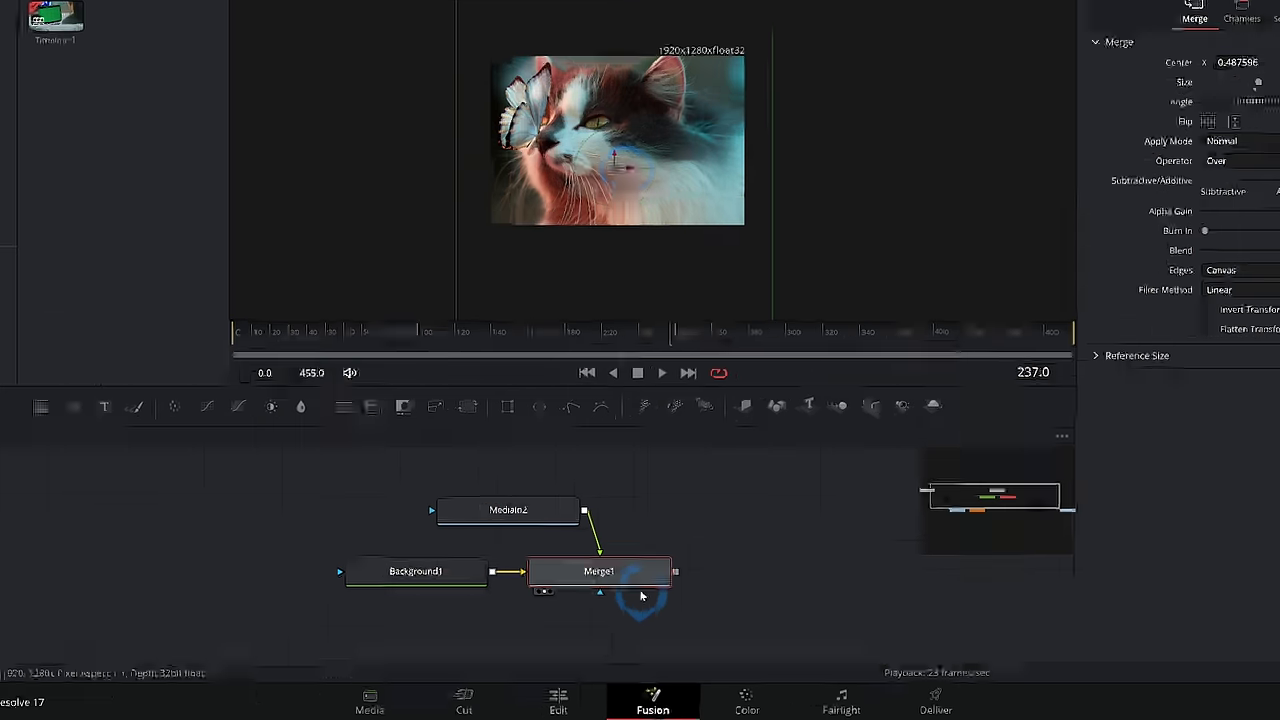
left_click_drag(611, 257, 615, 258)
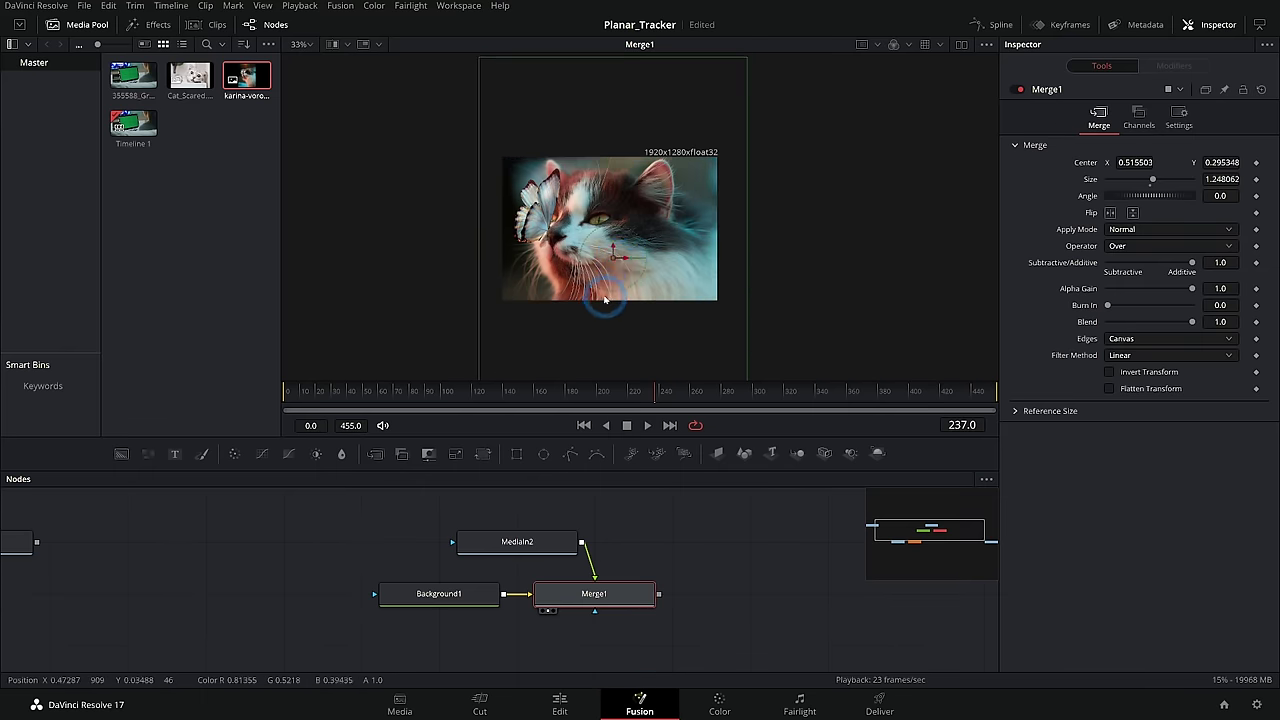
left_click_drag(698, 617, 408, 640)
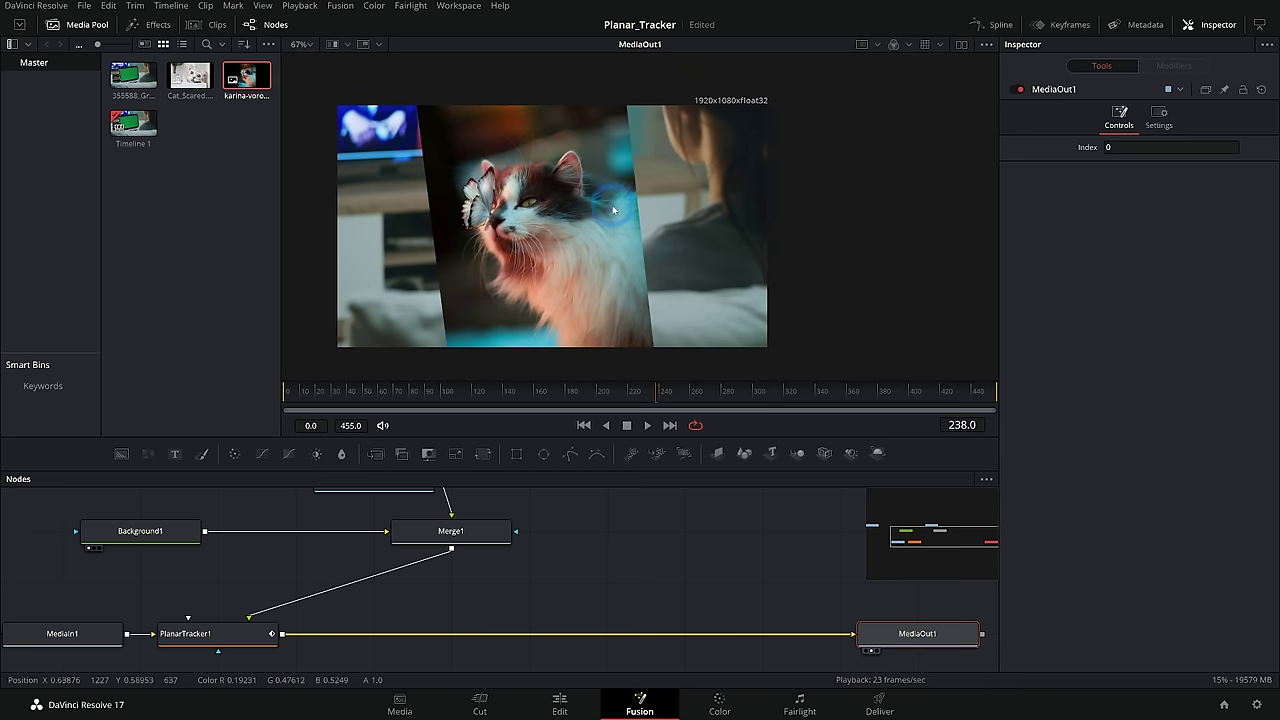
Step: Add a Crop node after Merge1 and set its Y Size to 1280
left_click(474, 532)
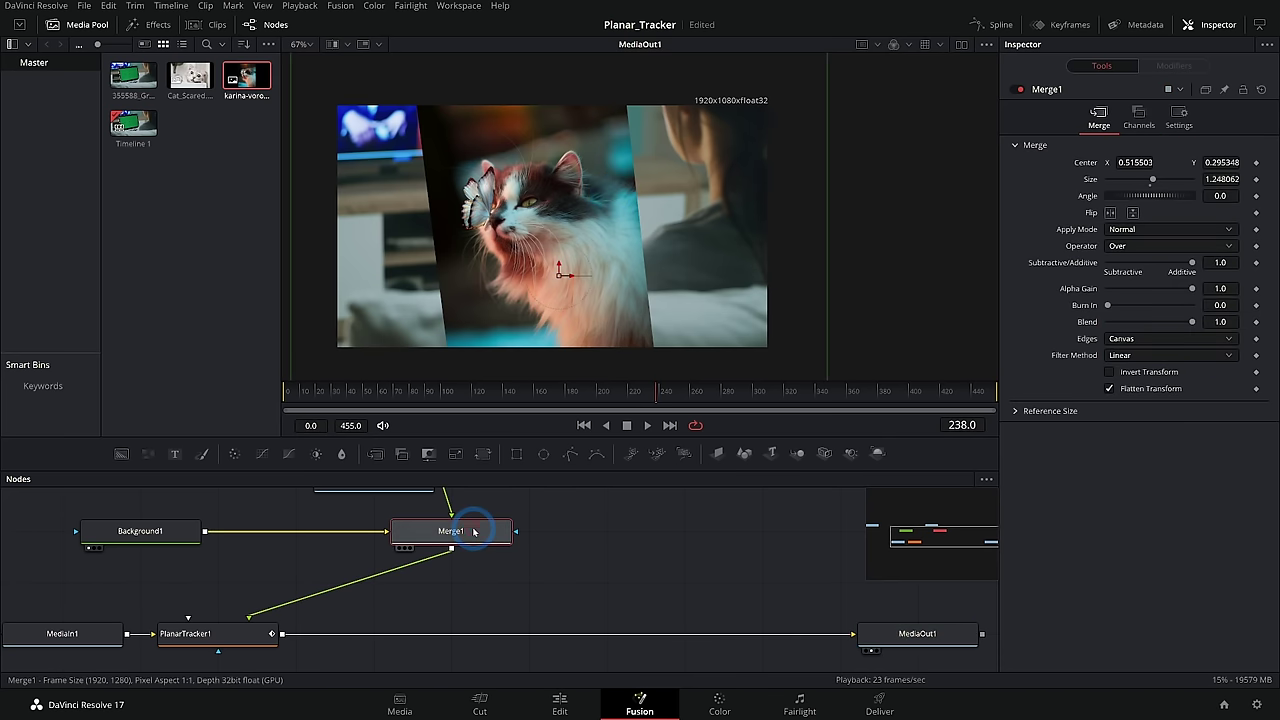
key("shift+space")
type("crop")
key("Return")
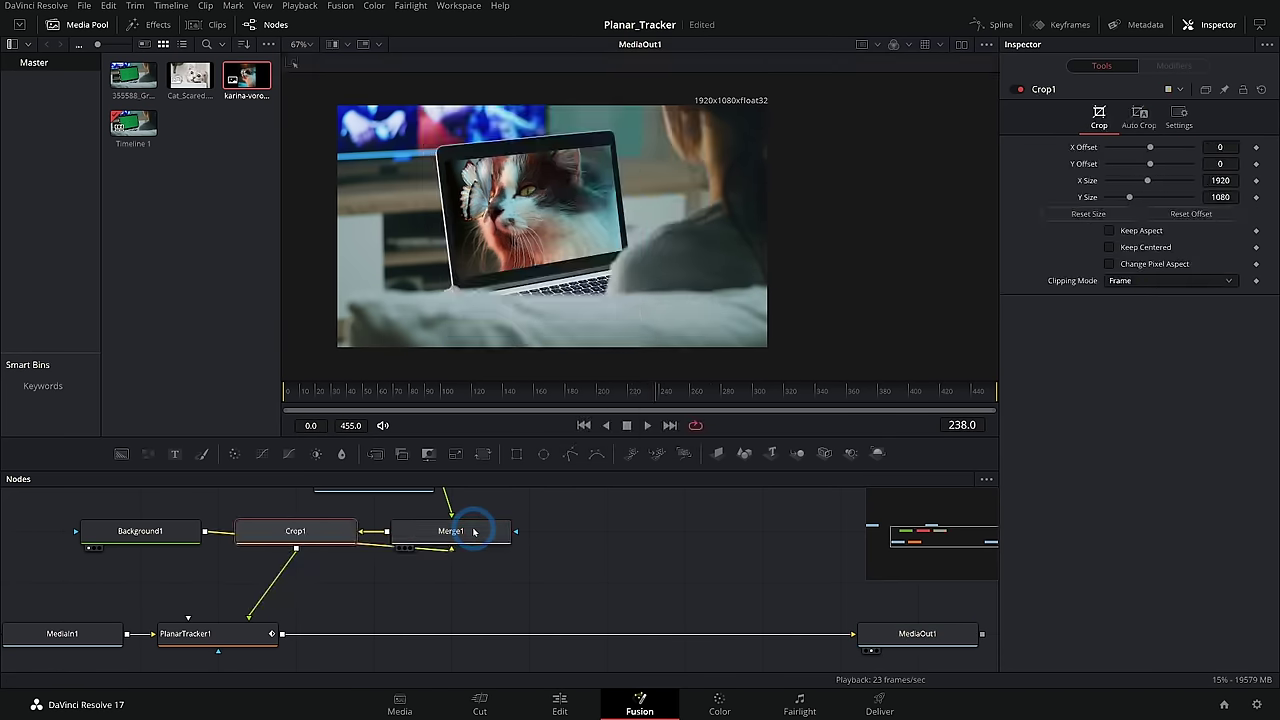
left_click(1221, 196)
type("1280")
key("Tab")
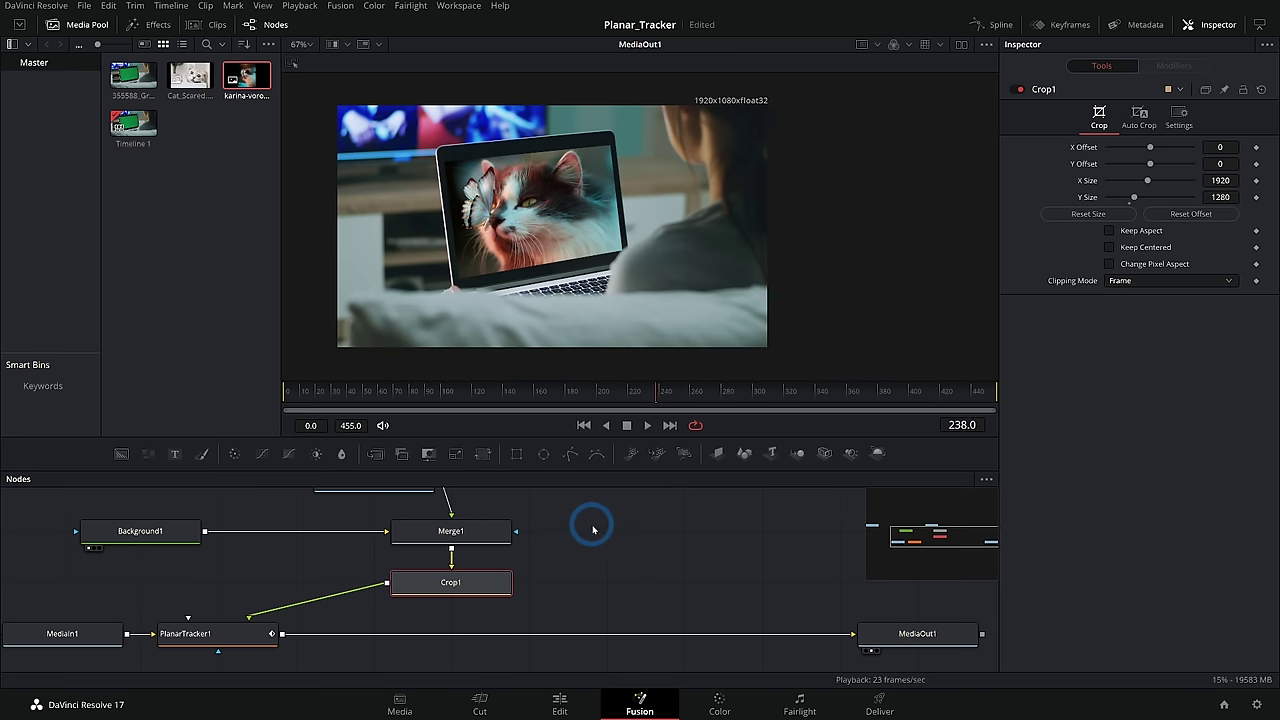
Step: Shift the cat left with Merge1's center to centre it on the screen
left_click_drag(592, 530, 609, 551)
left_click(463, 563)
left_click_drag(585, 276, 558, 279)
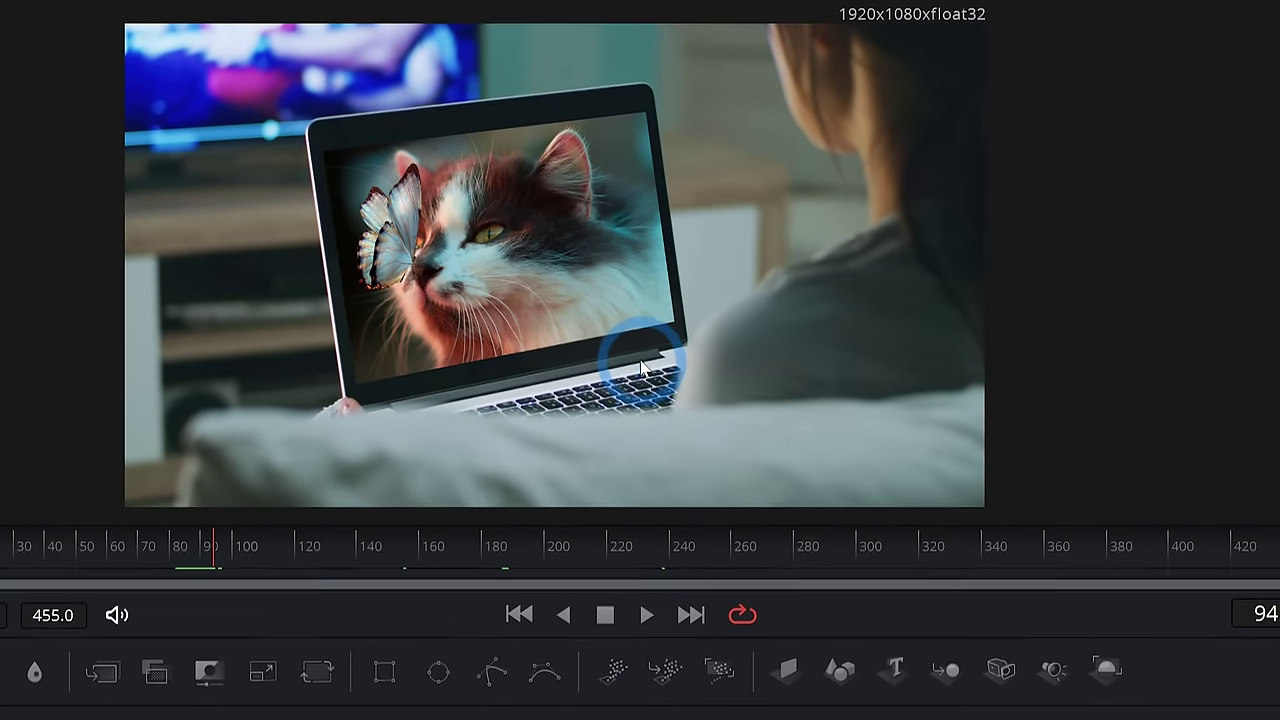
left_click_drag(612, 504, 497, 557)
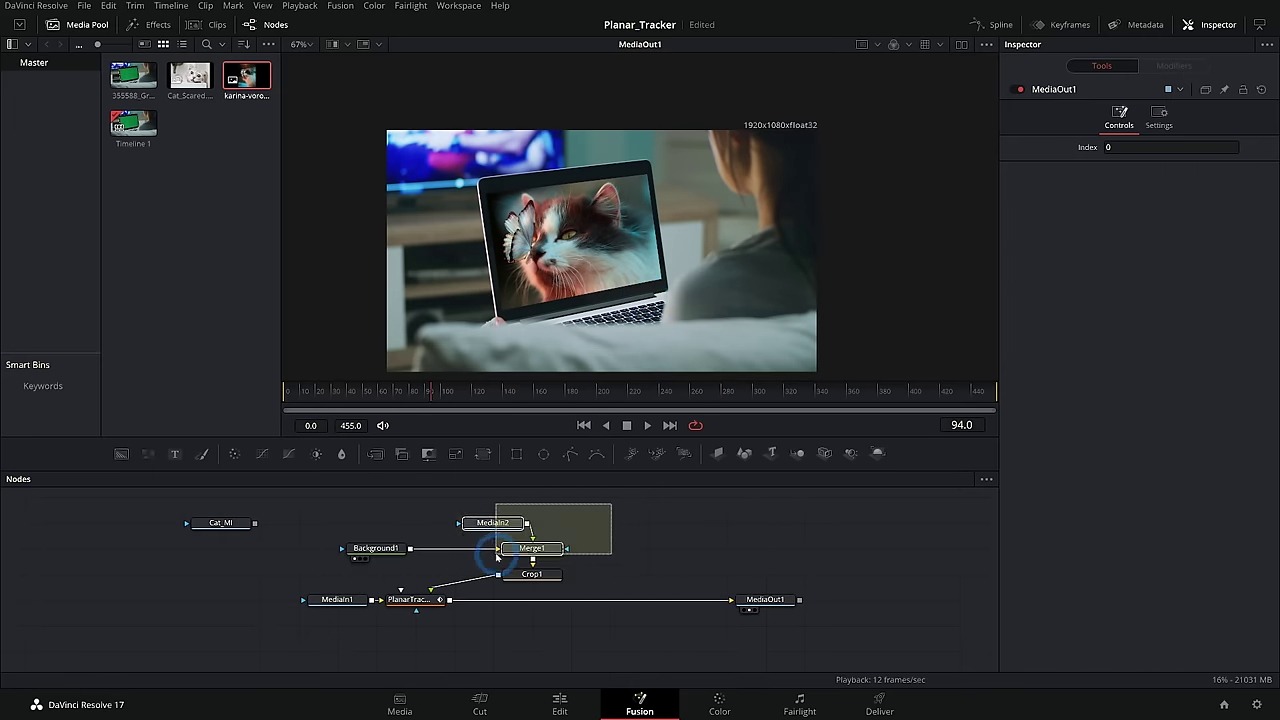
Step: Duplicate PlanarTracker1 into a second tracker with Motion Type set to Translation
left_click(569, 595)
left_click(412, 599)
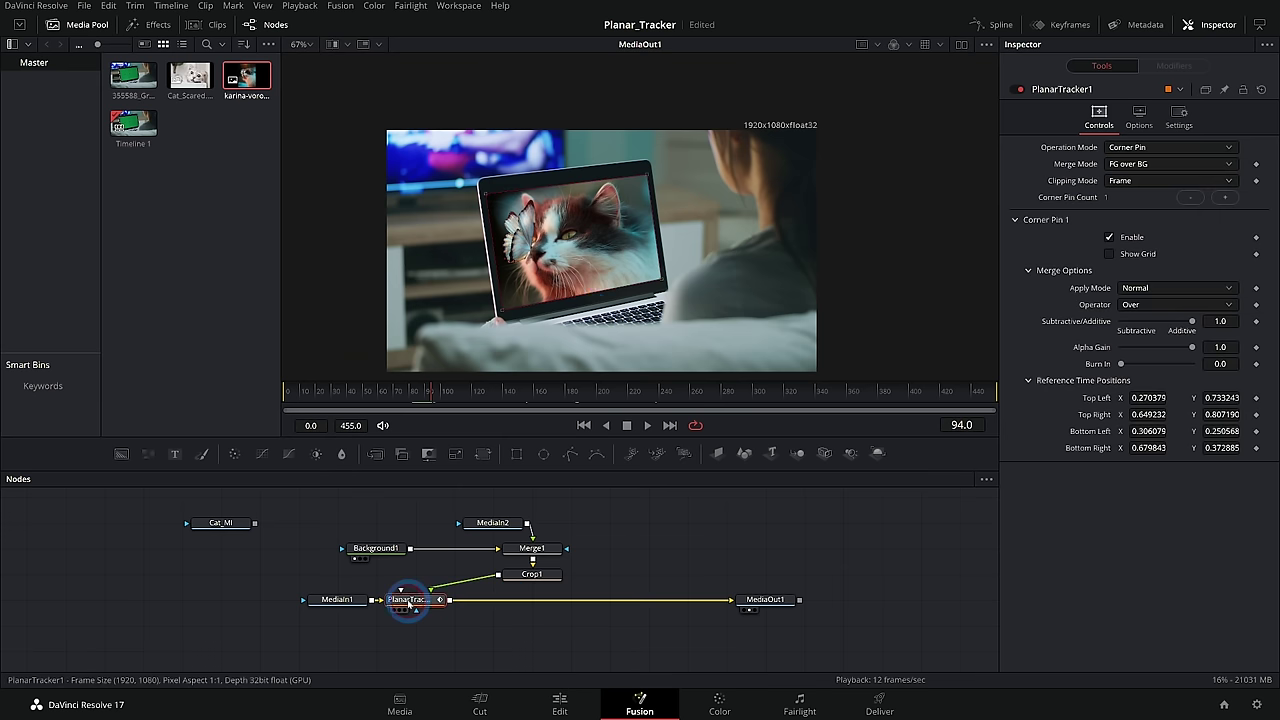
key("ctrl+v")
key("1")
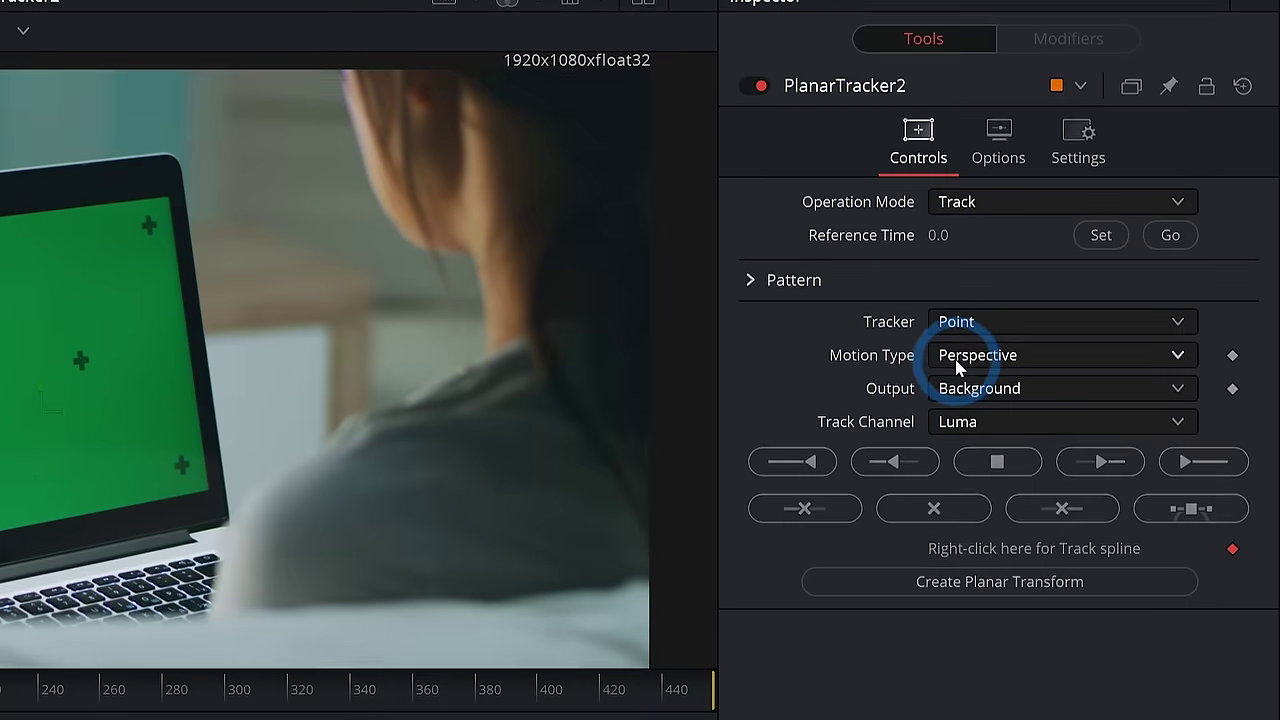
left_click(957, 366)
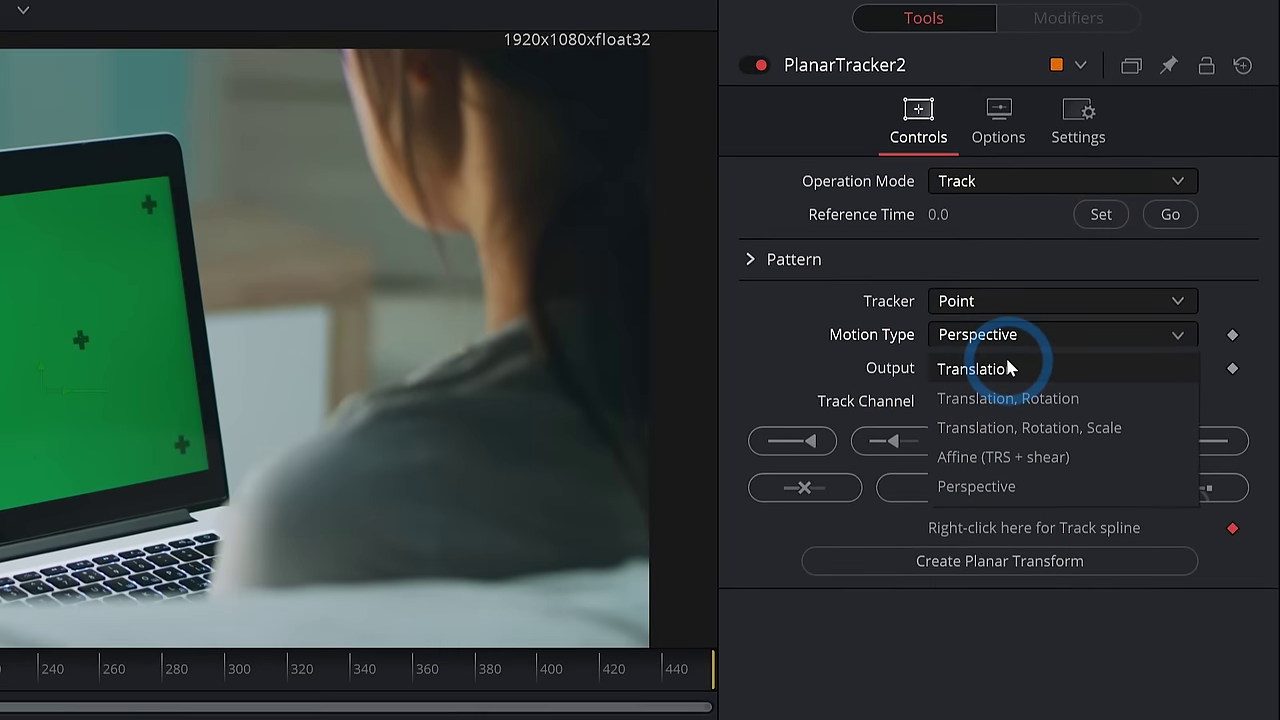
left_click(1009, 369)
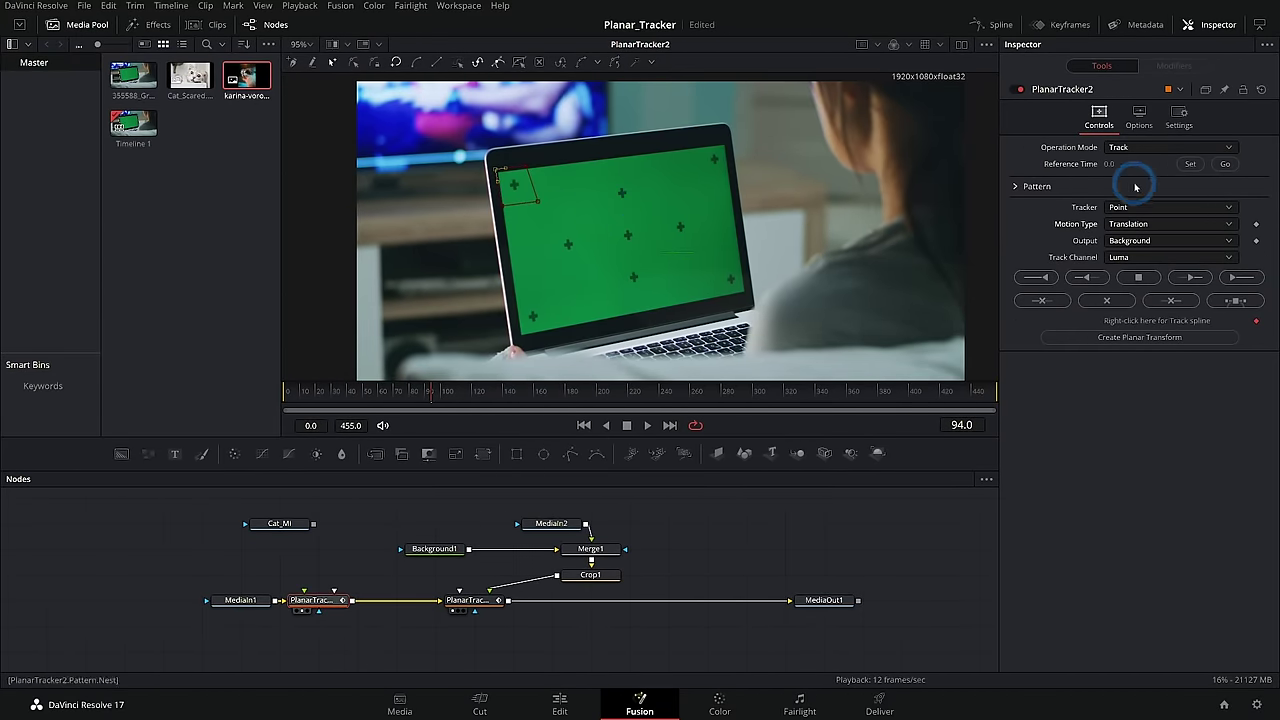
Step: Track the top-left corner forward to the clip end and backward from frame 94
left_click(1237, 279)
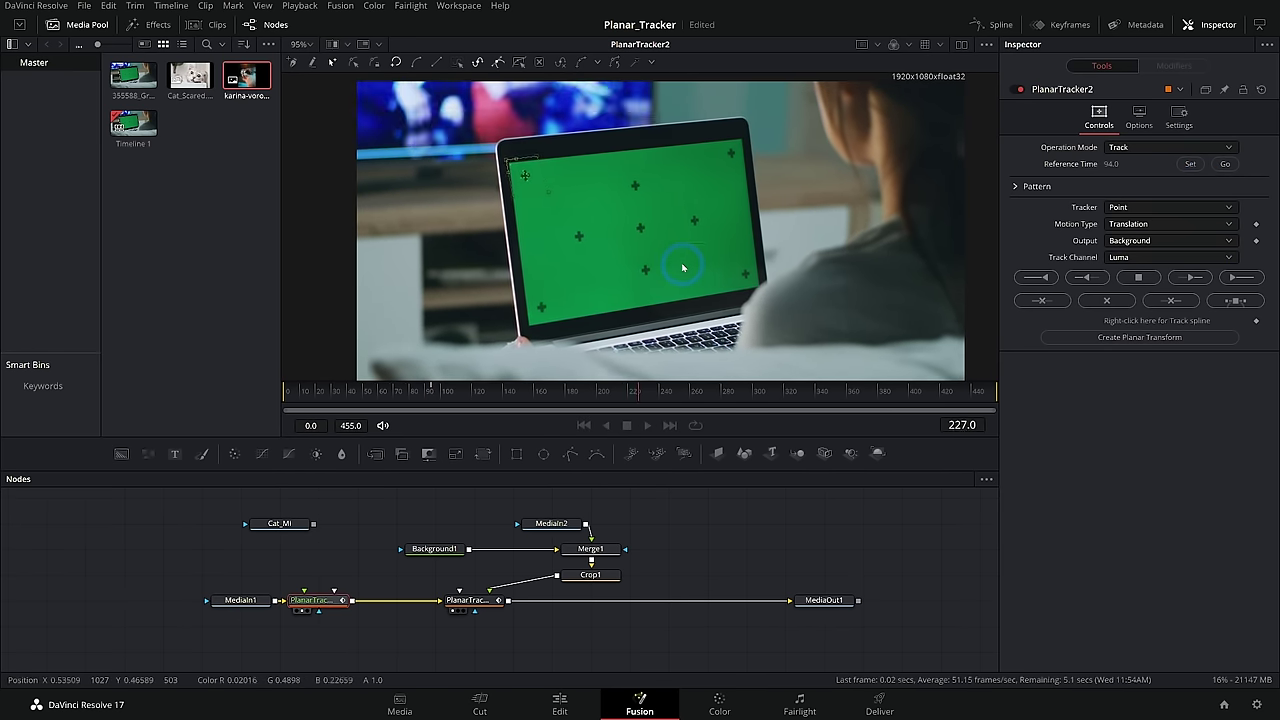
left_click(1225, 163)
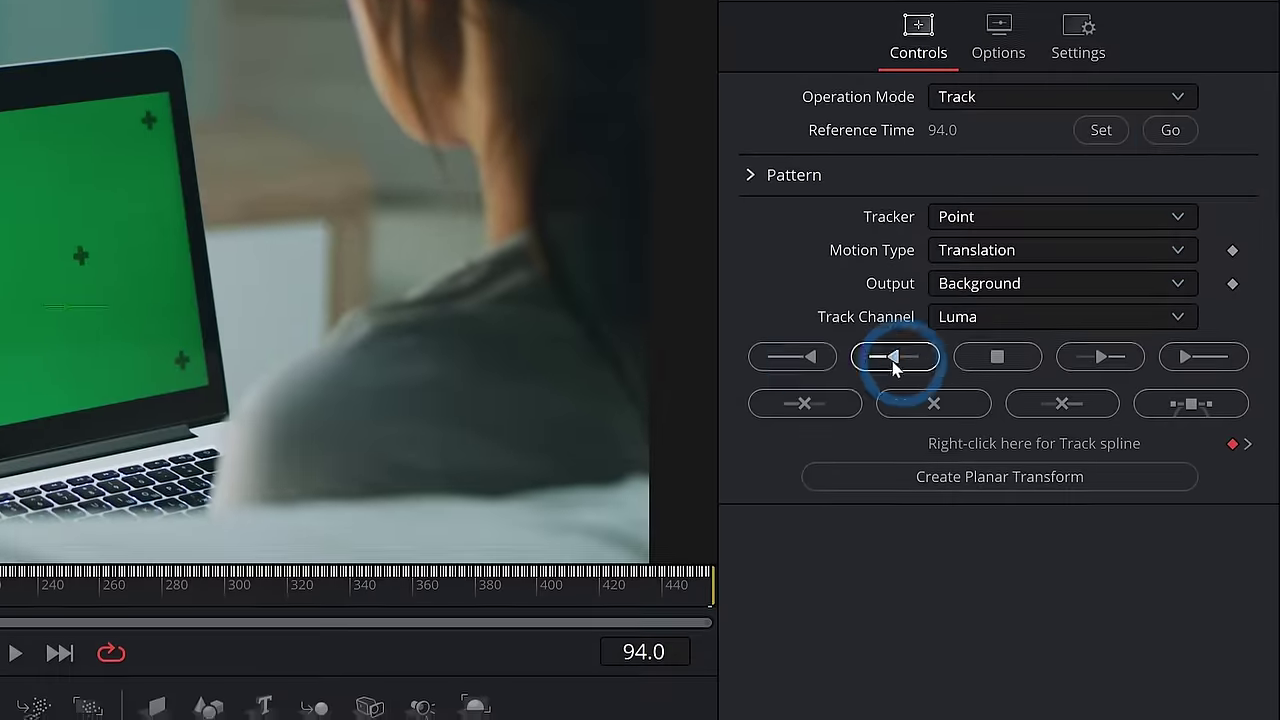
left_click(810, 360)
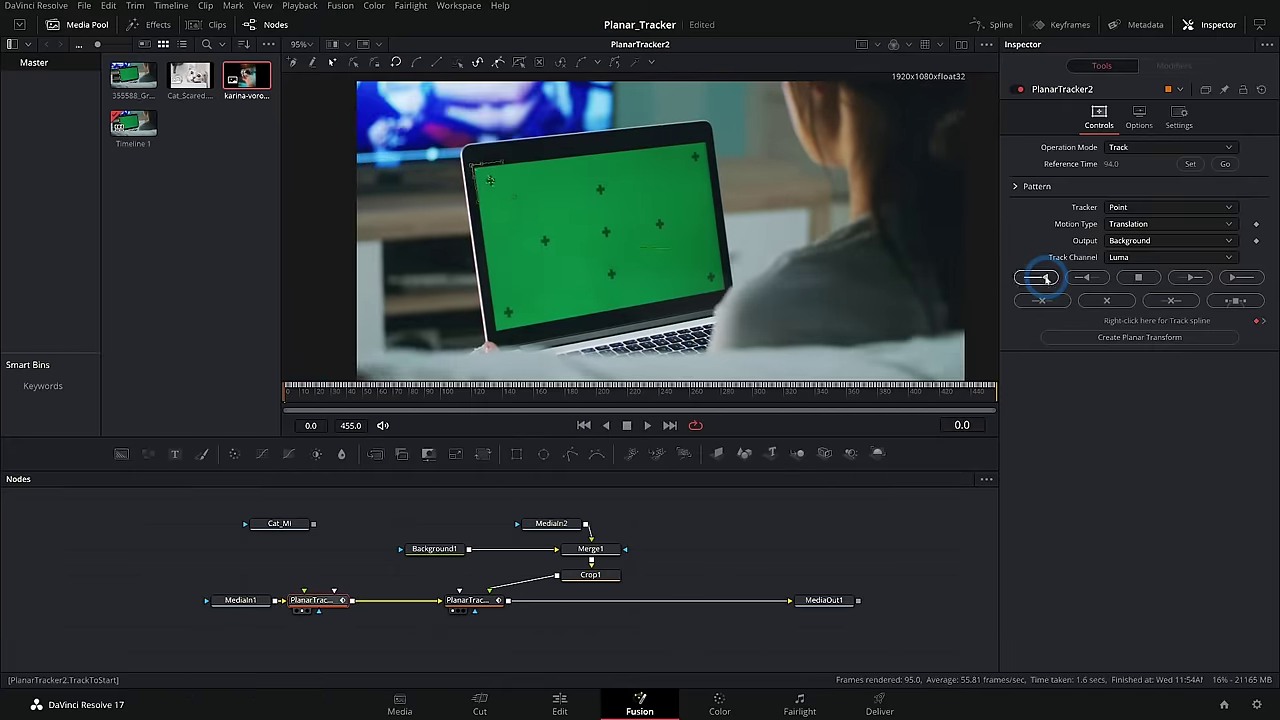
left_click(549, 205)
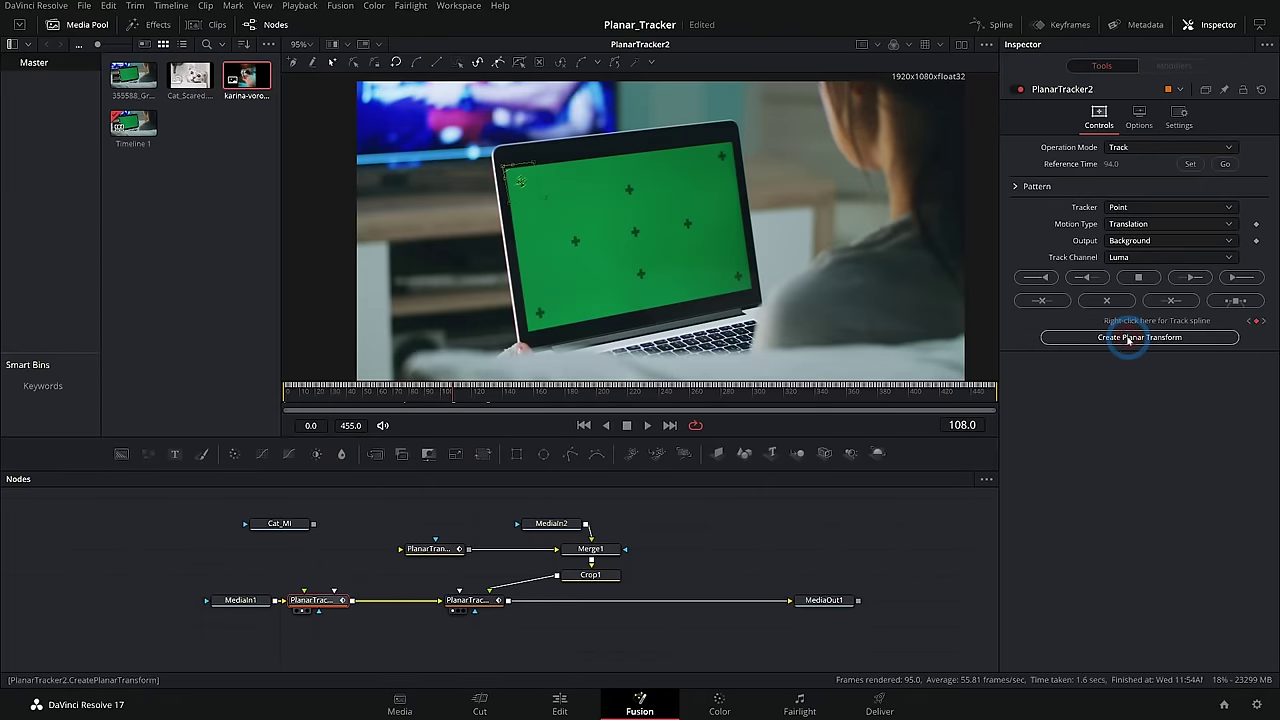
Step: Move the new PlanarTransform node aside in the node graph
left_click(494, 540)
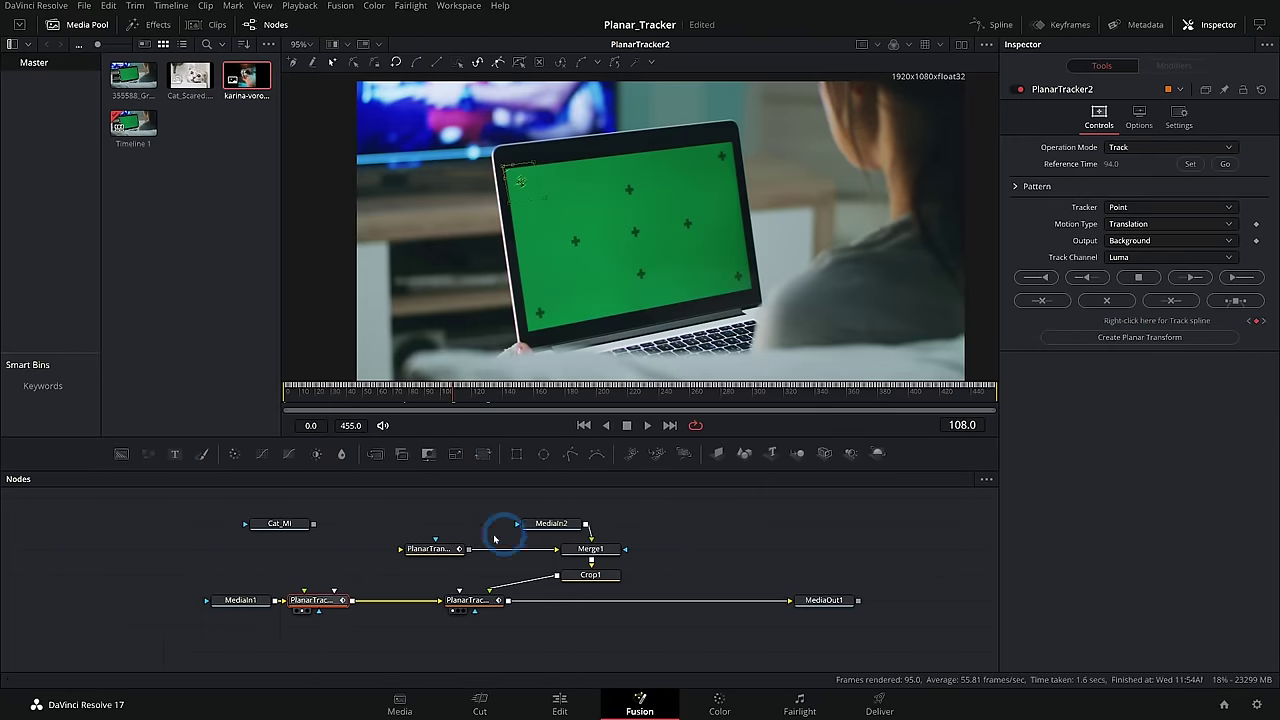
left_click_drag(437, 548, 443, 533)
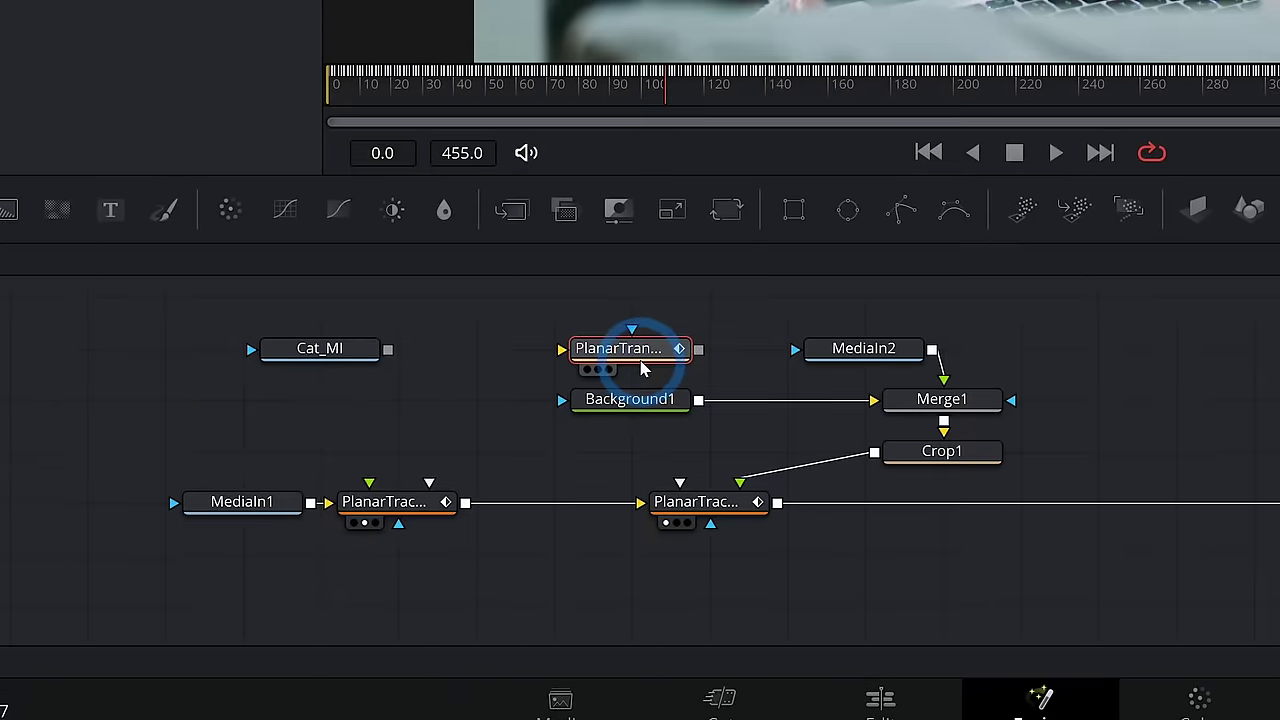
left_click_drag(643, 368, 1166, 443)
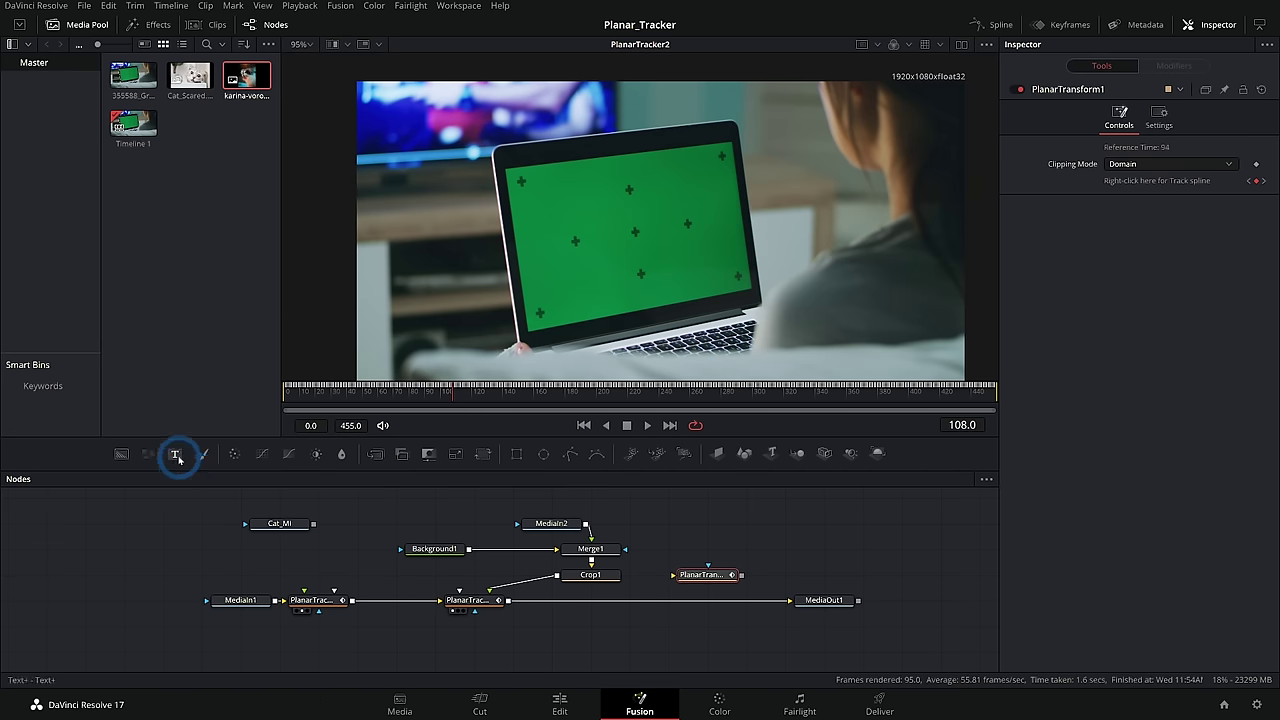
Step: Add a Text node reading 'SCREEN' and merge it over the main image
left_click_drag(176, 457, 702, 524)
left_click(702, 524)
left_click(1117, 210)
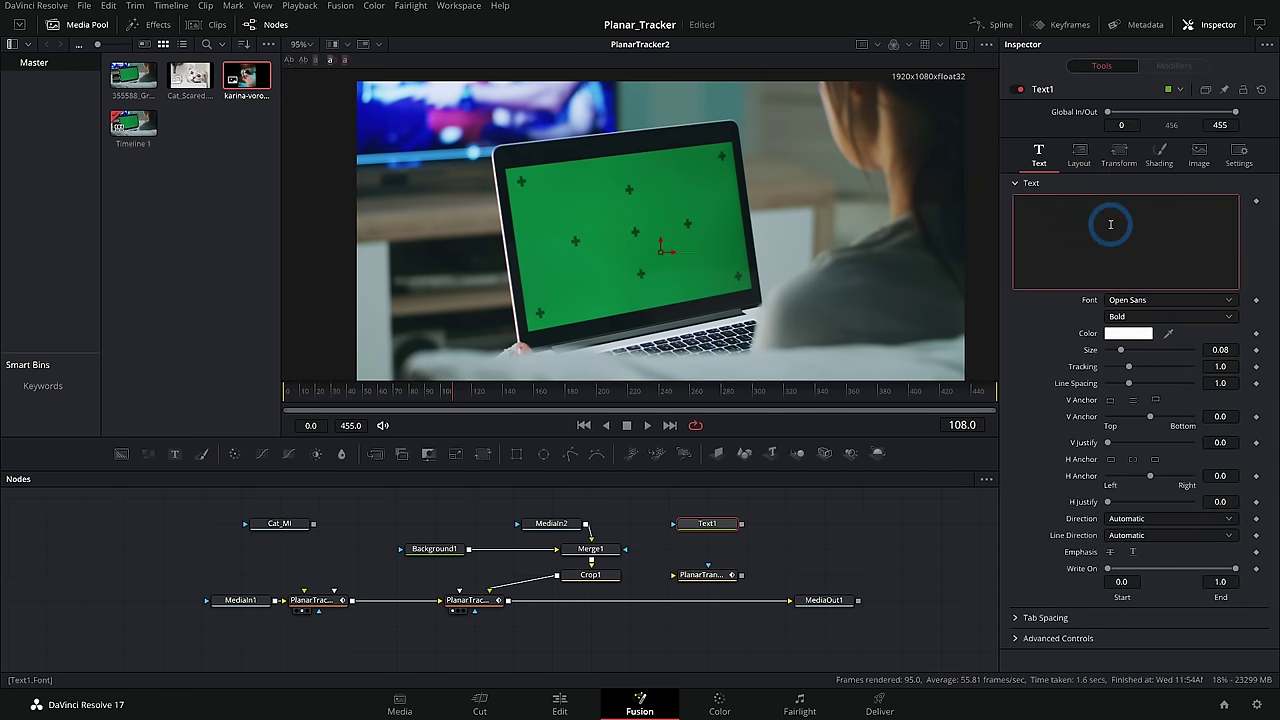
type("SCREEN")
left_click(1037, 334)
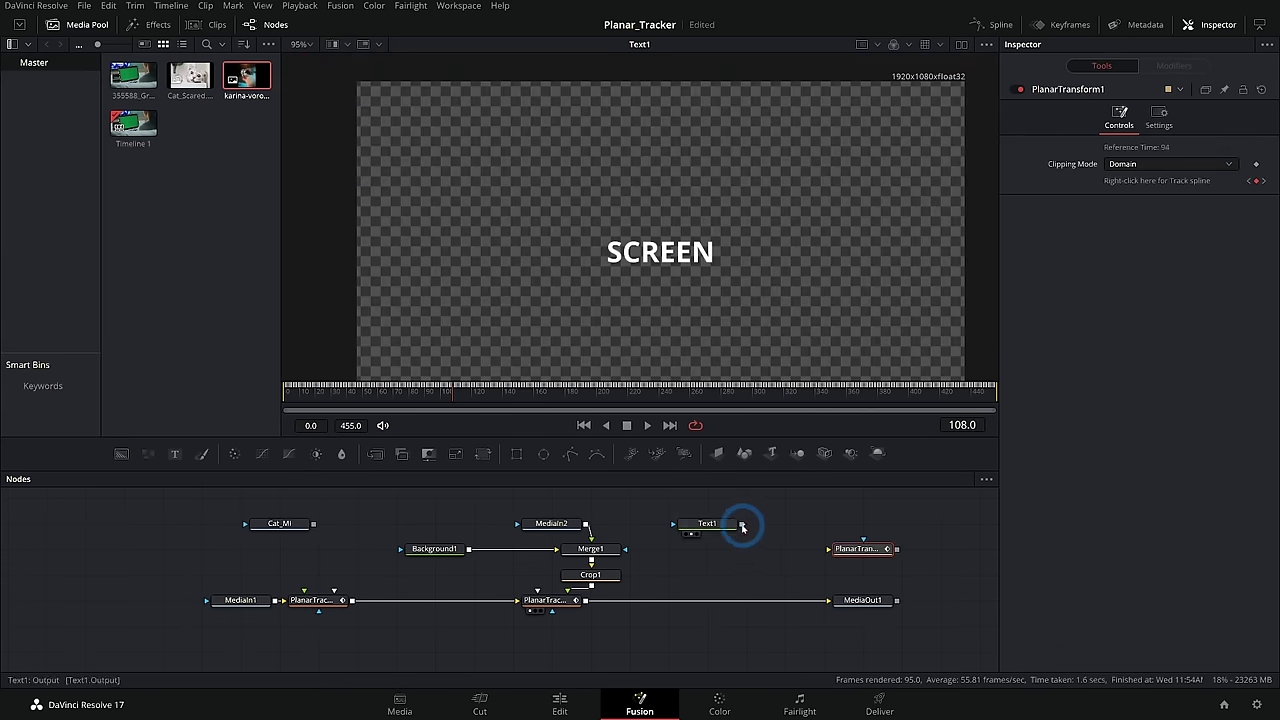
left_click_drag(740, 526, 708, 610)
left_click(849, 606)
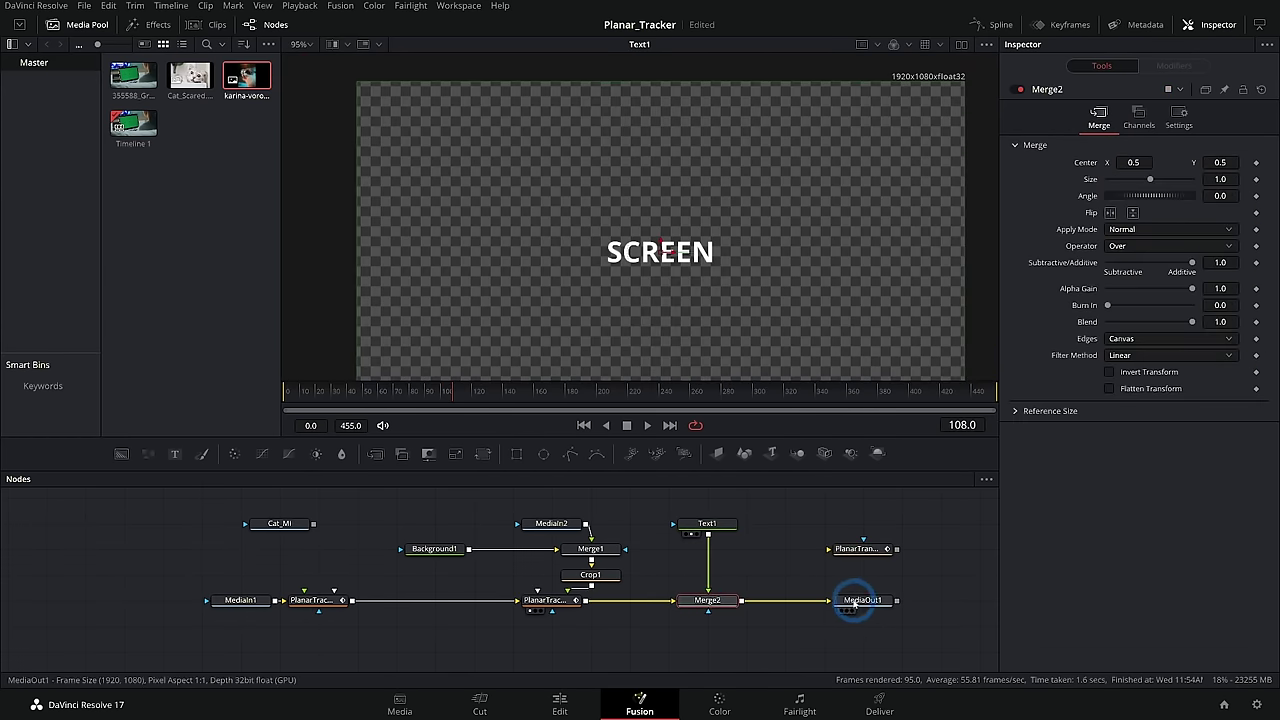
Step: Route the text through the PlanarTransform and place it above the laptop's top-left corner
left_click_drag(800, 393, 631, 395)
left_click_drag(866, 558, 829, 559)
left_click_drag(520, 587, 368, 602)
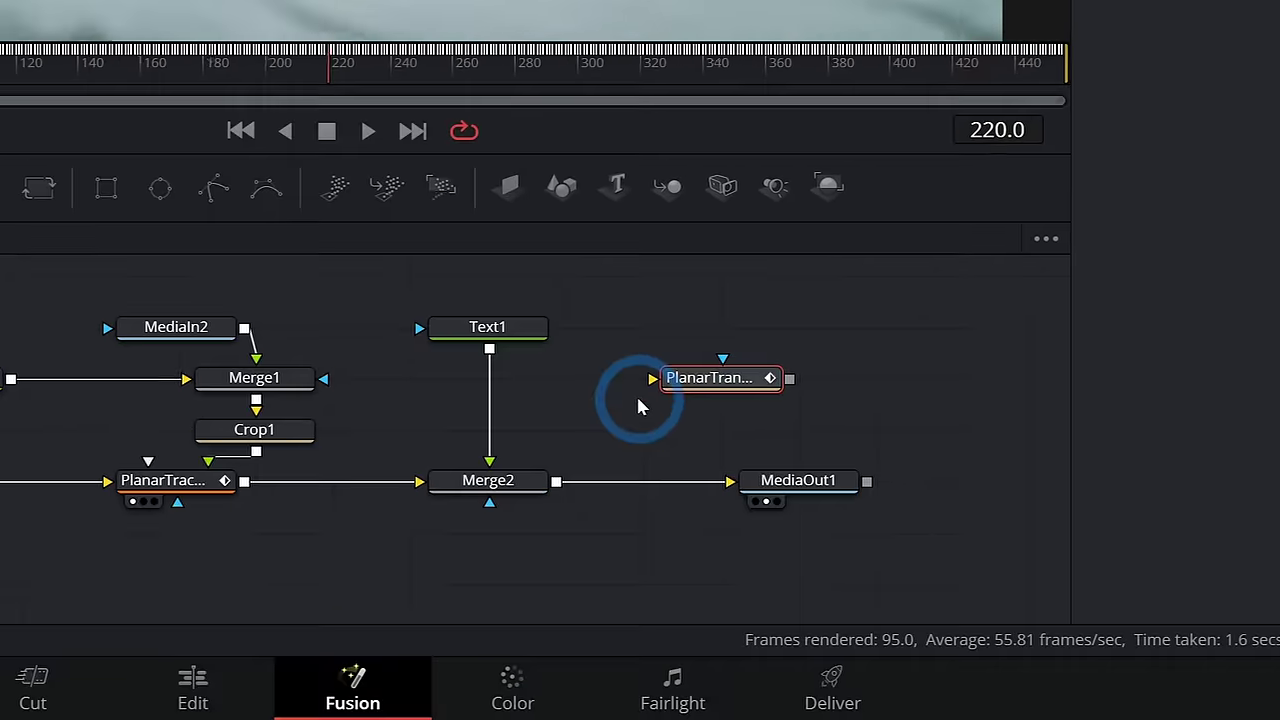
left_click_drag(633, 415, 568, 438)
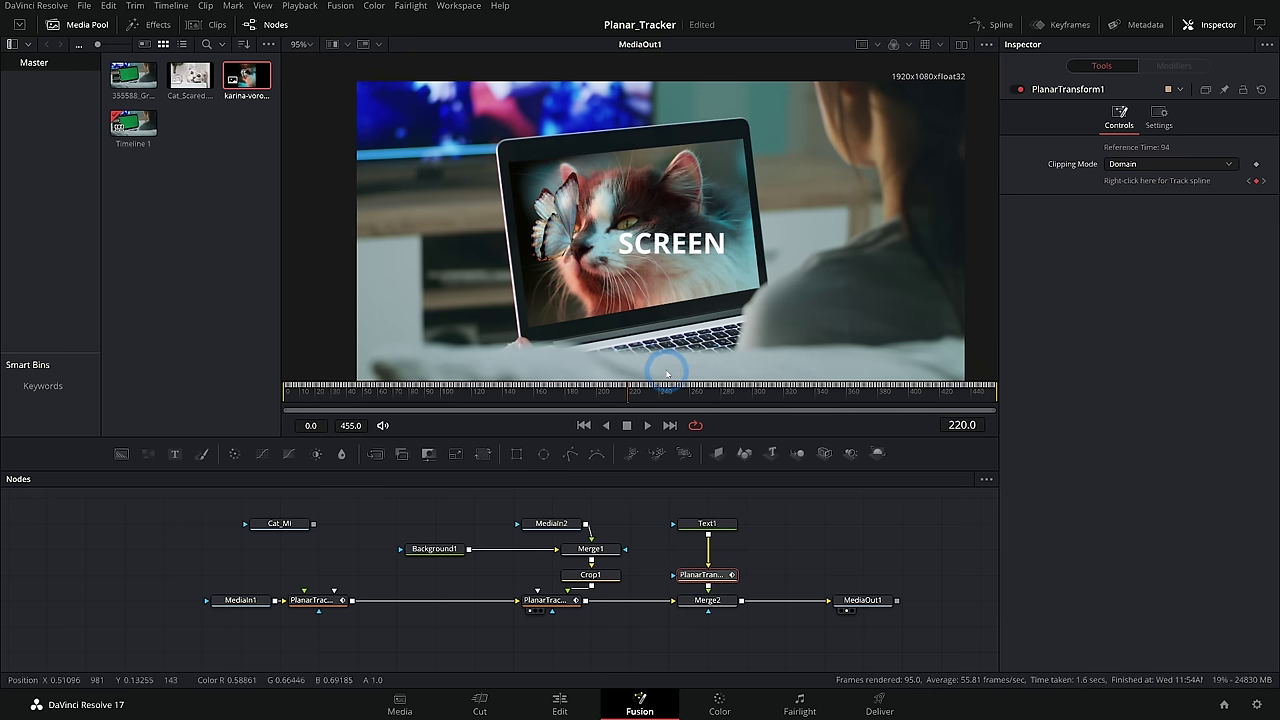
left_click(673, 248)
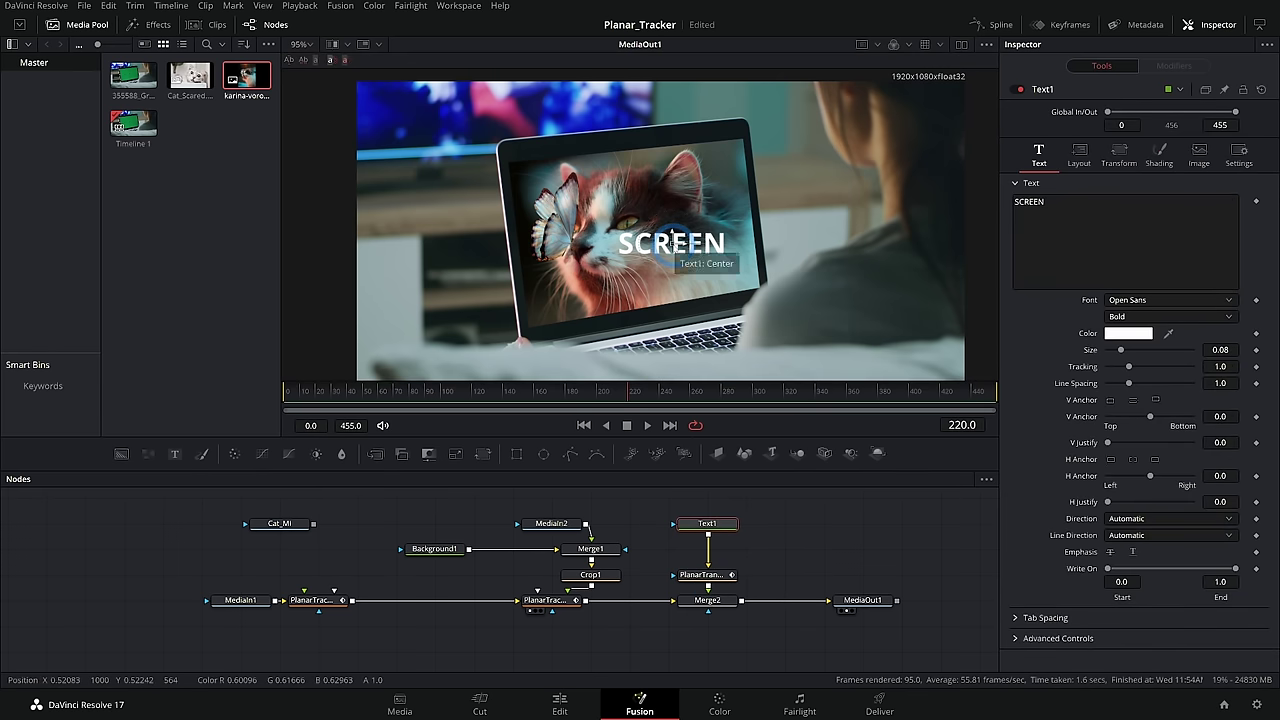
left_click_drag(673, 240, 572, 163)
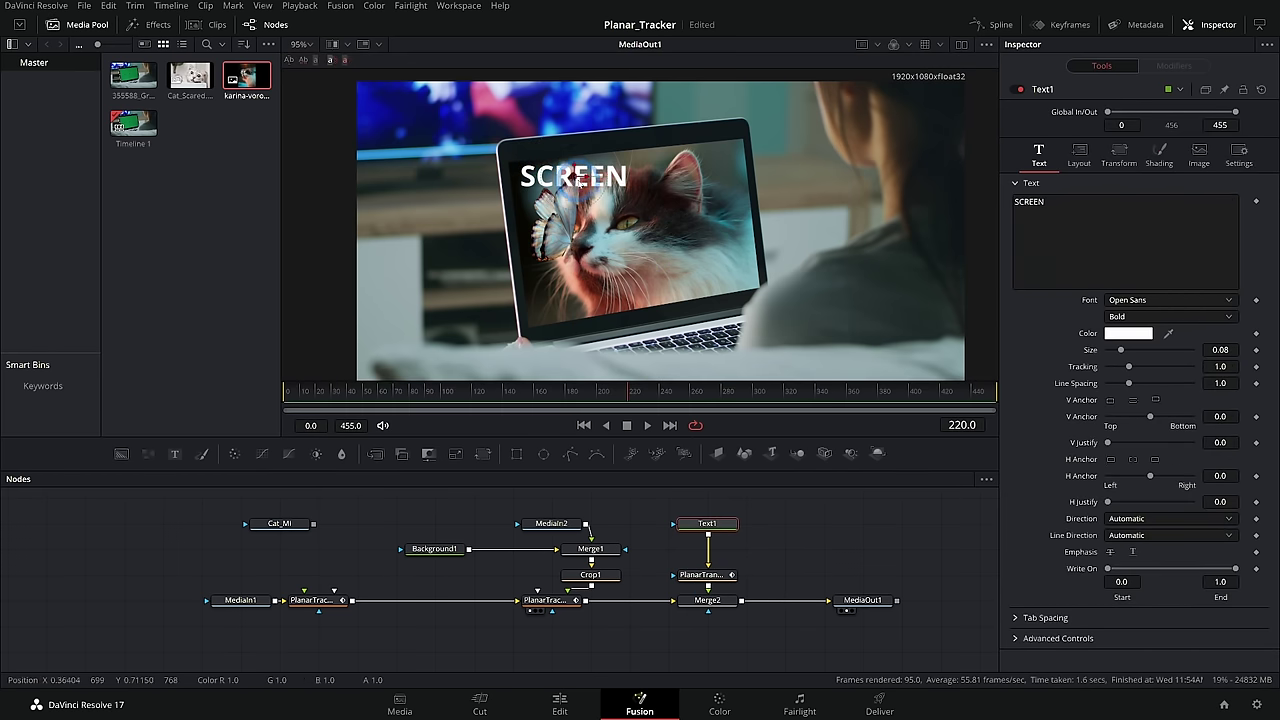
key("space")
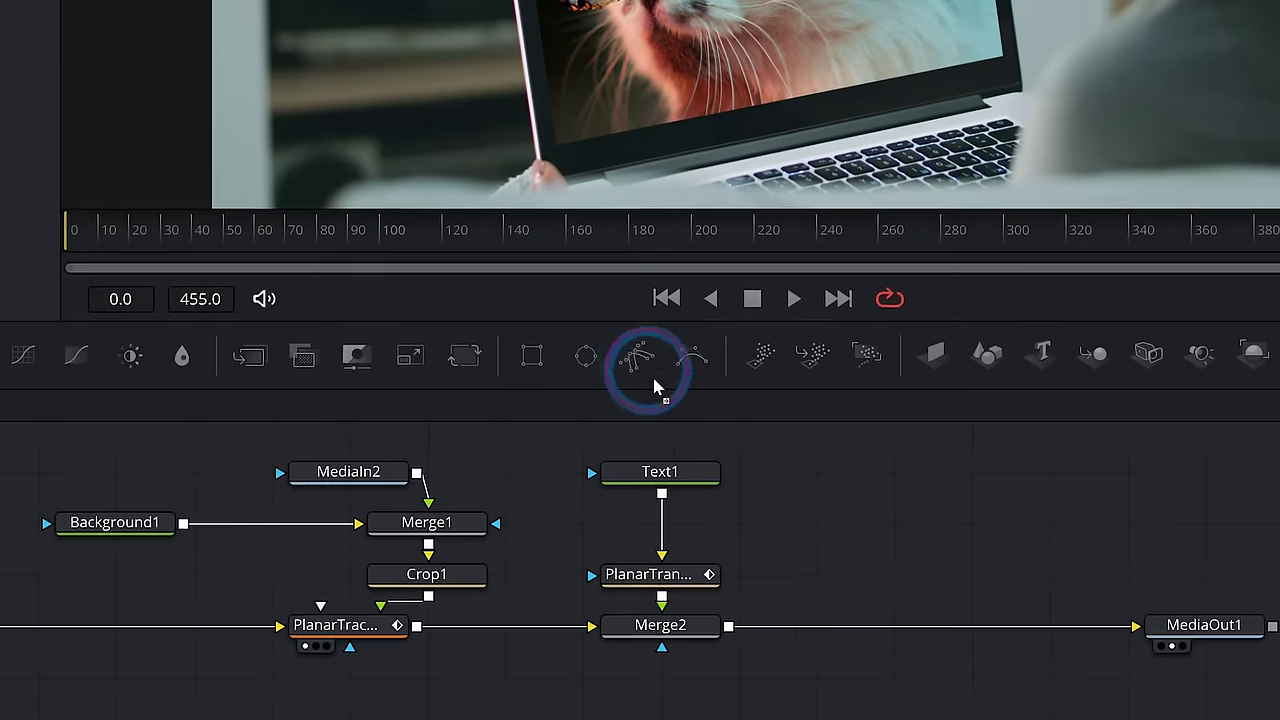
Step: Add a Polygon1 node below Merge2 and trace the laptop's left edge
left_click_drag(571, 459, 587, 638)
left_click_drag(622, 556, 625, 570)
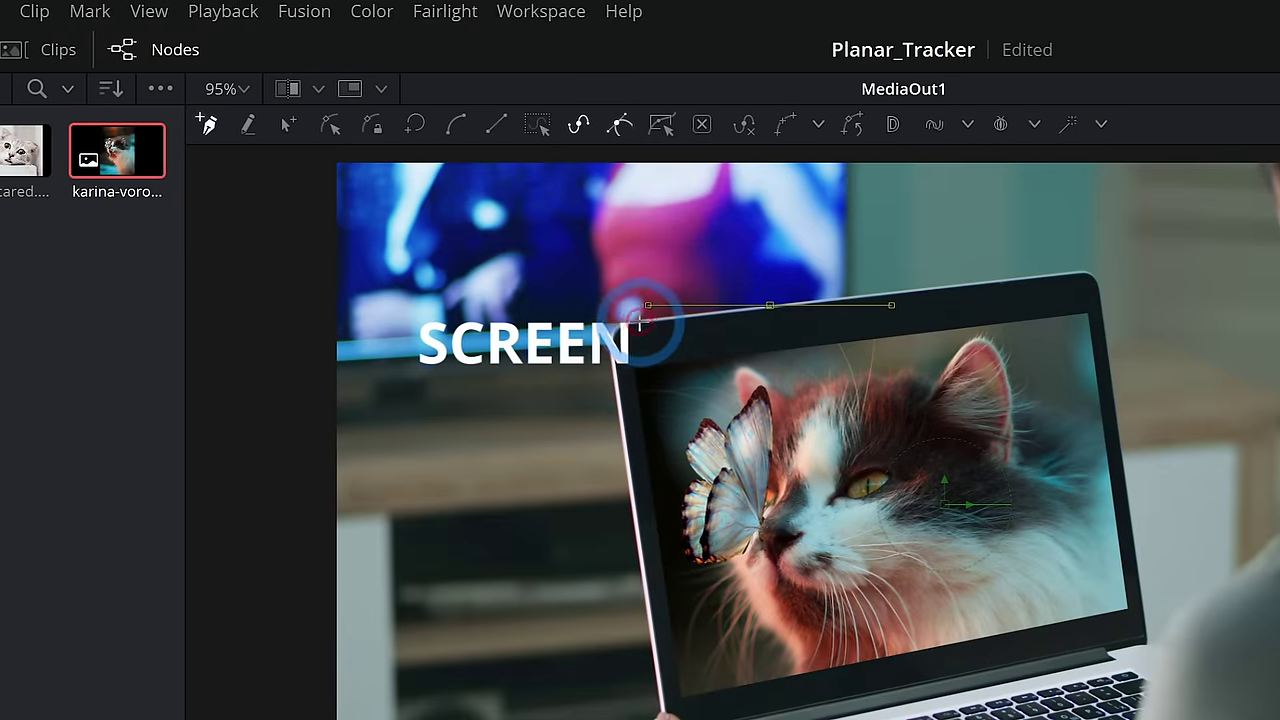
scroll(502, 169, "up", 5)
left_click(562, 362)
left_click(584, 520)
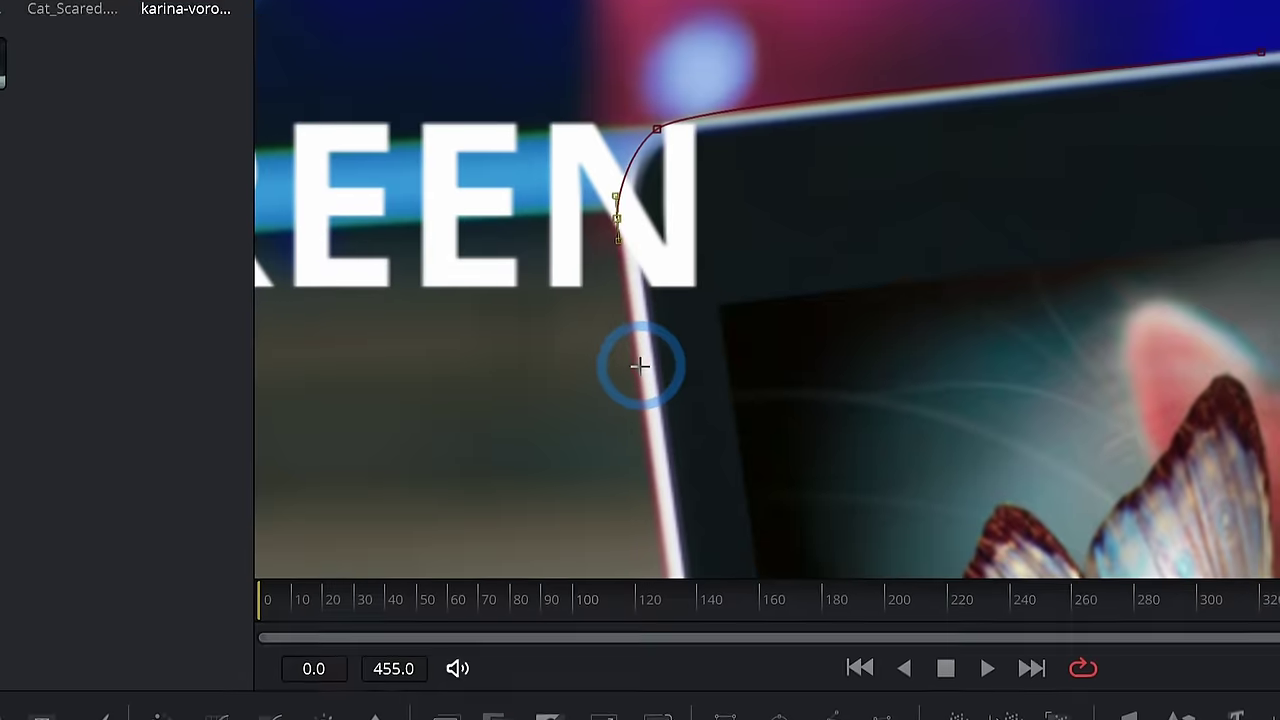
left_click_drag(592, 601, 600, 645)
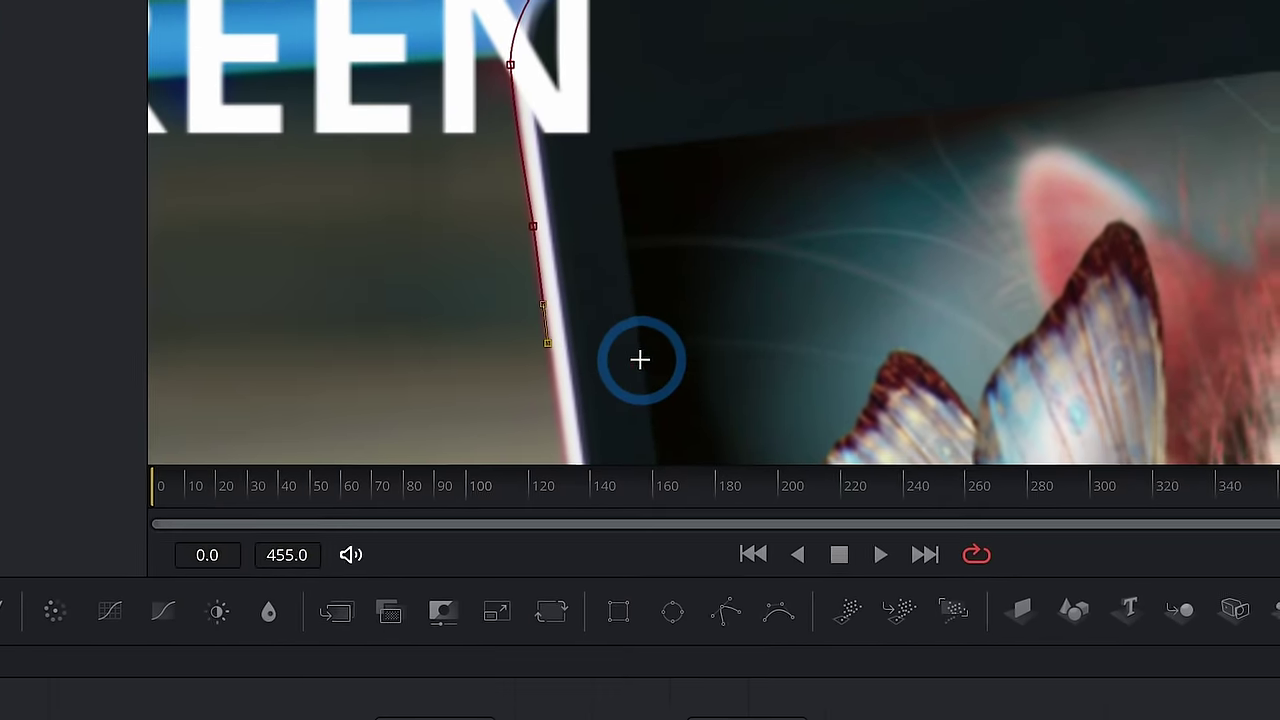
scroll(640, 359, "down", 5)
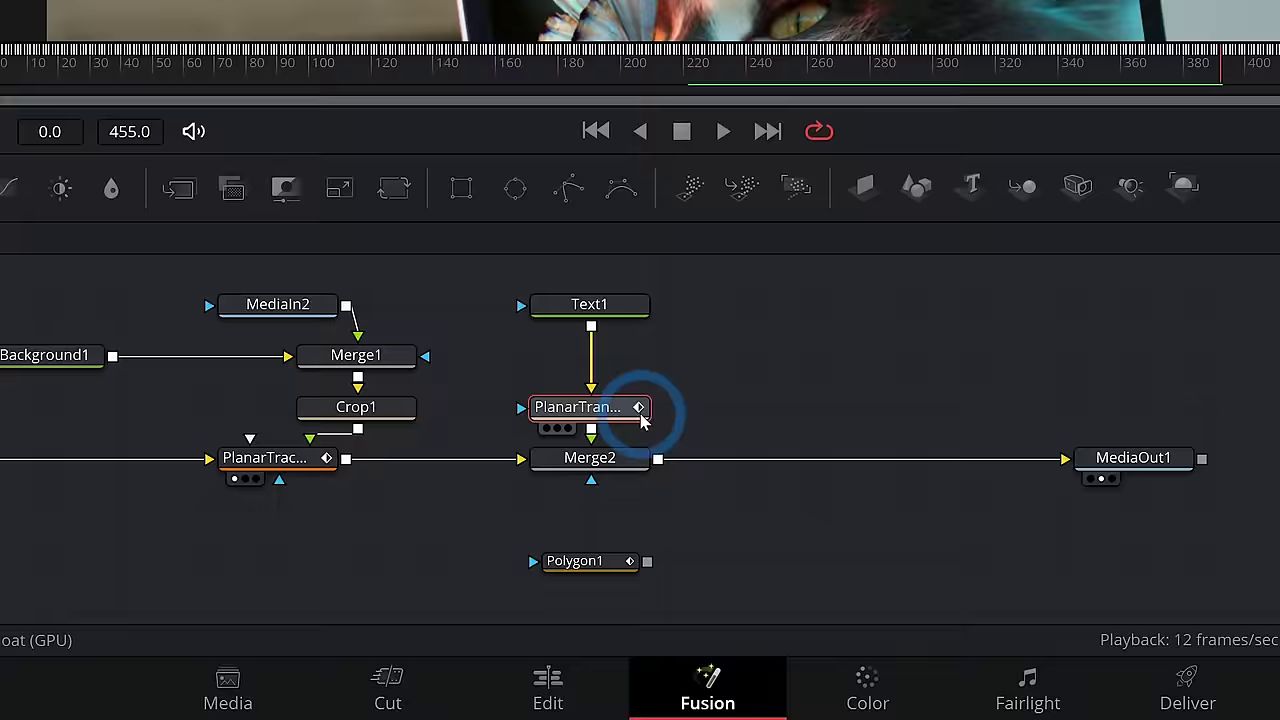
Step: Paste a copy of the PlanarTransform and feed Polygon1 into it
left_click(642, 518)
key("ctrl+v")
left_click_drag(667, 561, 619, 522)
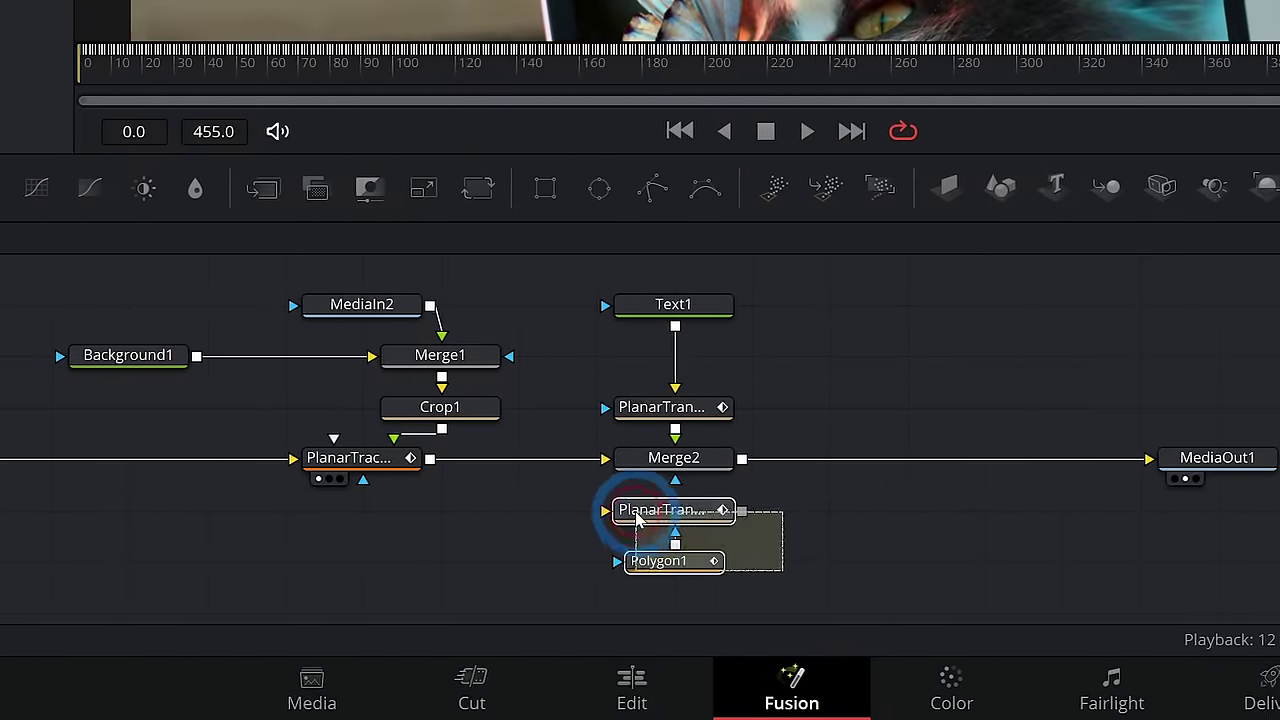
left_click_drag(564, 486, 679, 571)
left_click_drag(610, 508, 610, 558)
Step: Use the tracked polygon as Merge2's mask with Apply Mask Inverted enabled
left_click_drag(725, 561, 658, 482)
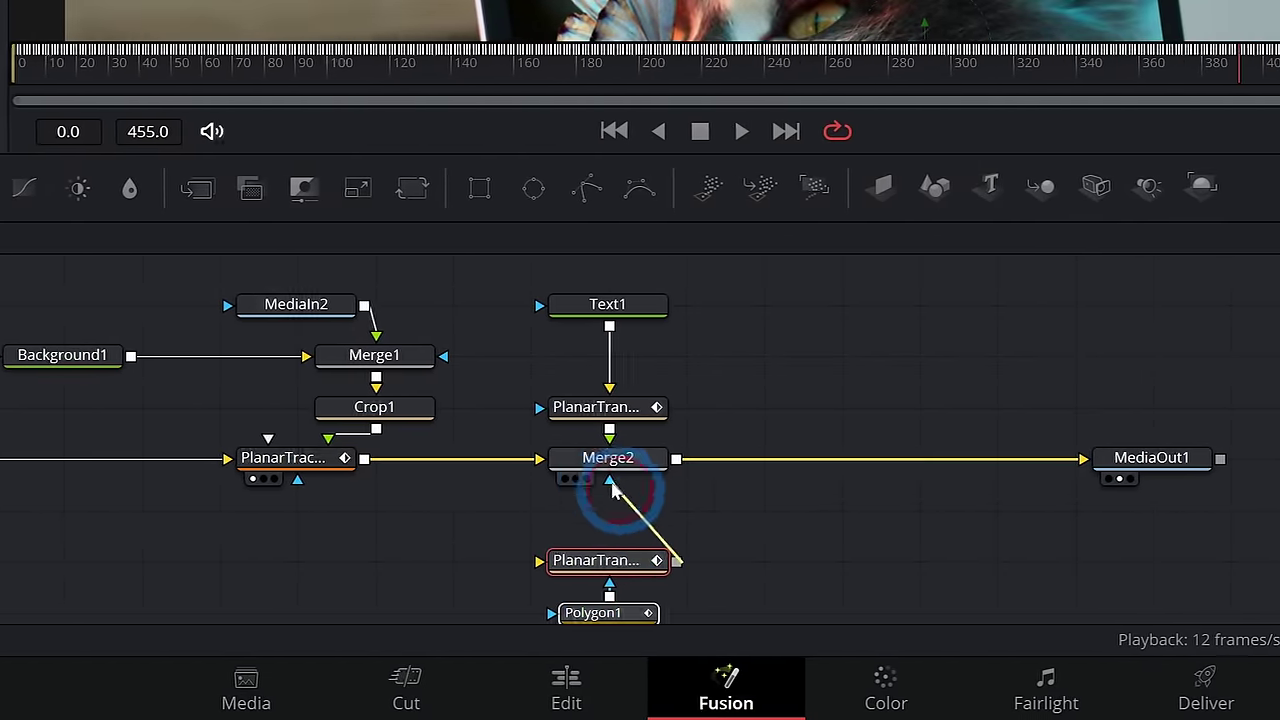
left_click(641, 462)
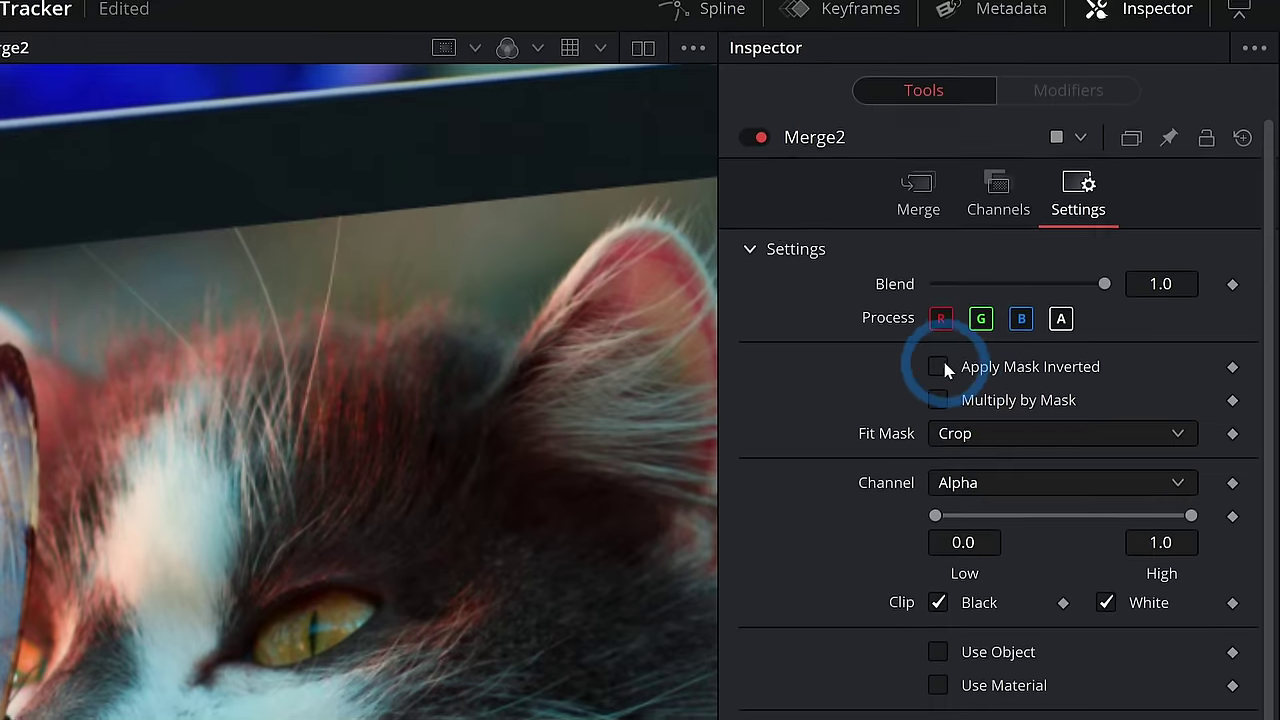
left_click(1109, 204)
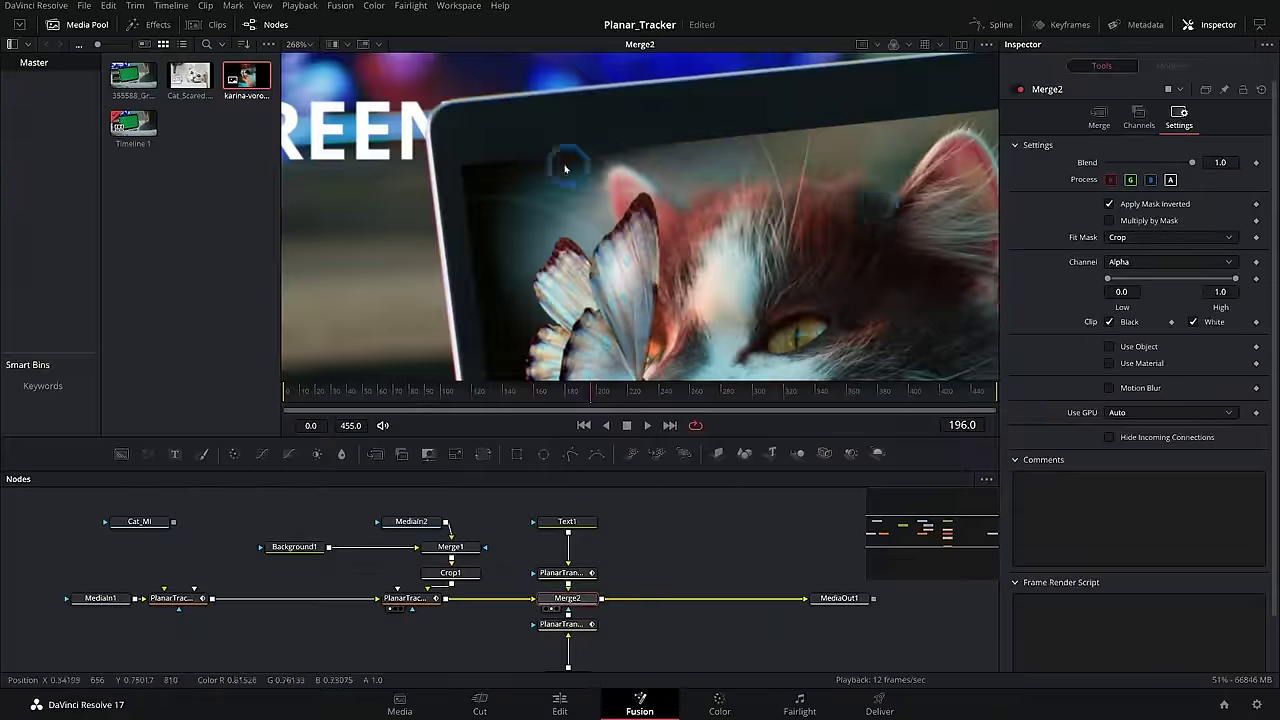
left_click(647, 425)
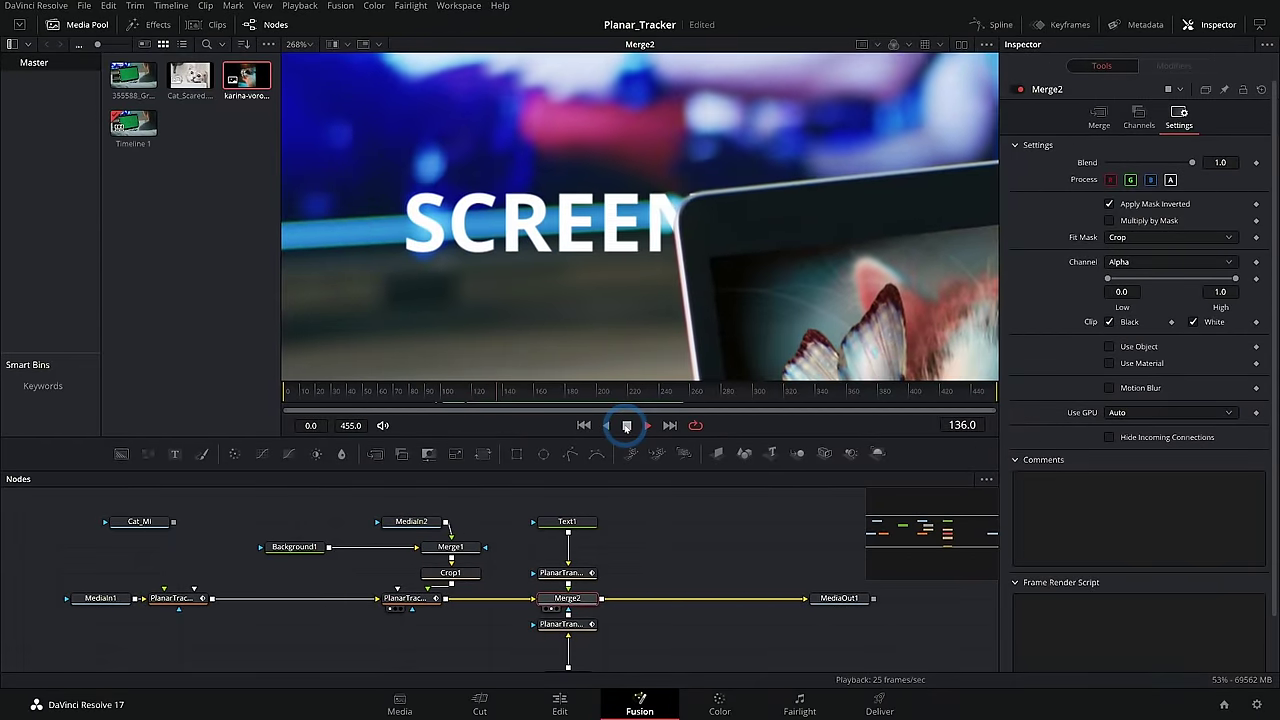
left_click(626, 425)
left_click(553, 203)
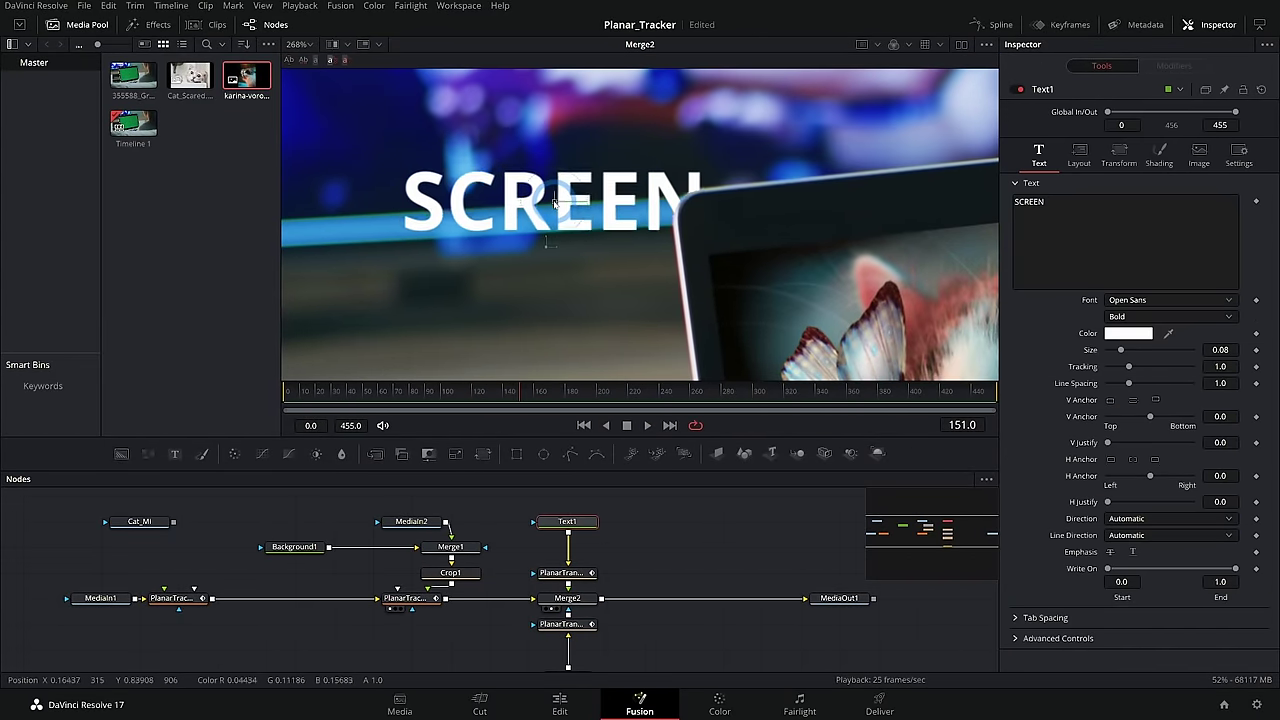